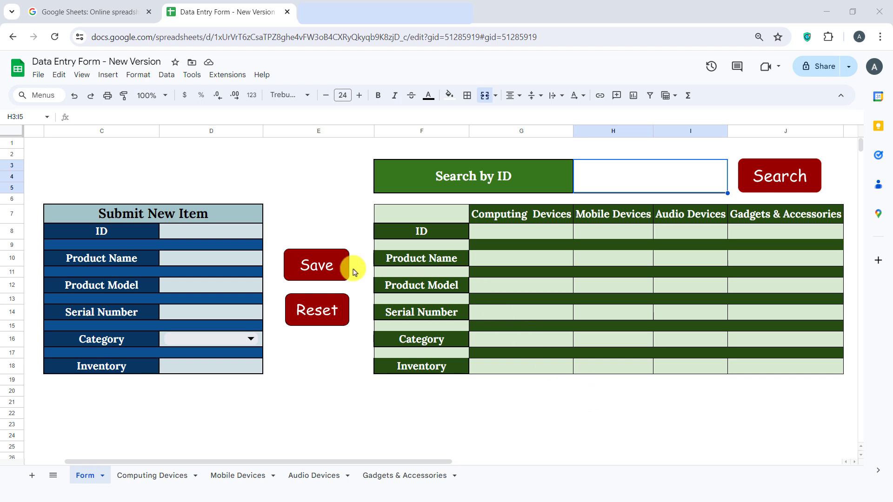
Step: Fill the form: ID 2, product PC, model P258, serial 8569, Computing Devices, inventory 30
{"action": "left_click", "coordinate": [221, 231]}
{"action": "double_click", "coordinate": [192, 257]}
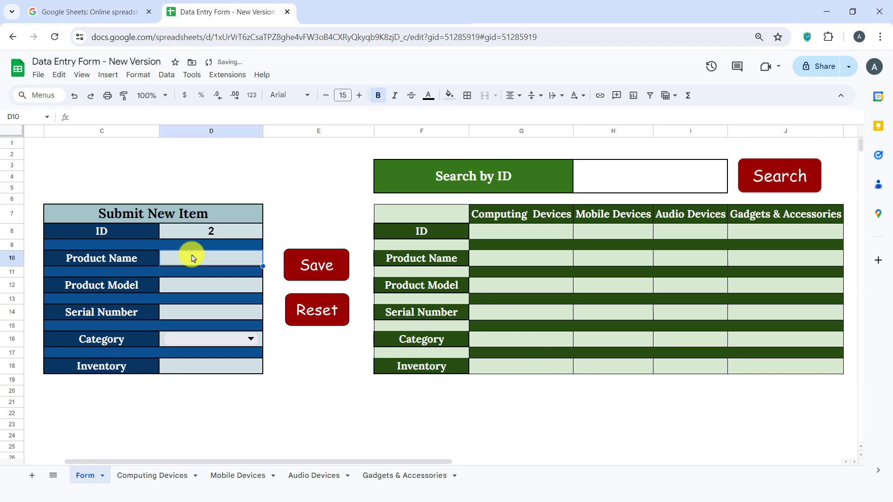
{"action": "type", "text": "PC"}
{"action": "left_click", "coordinate": [194, 283]}
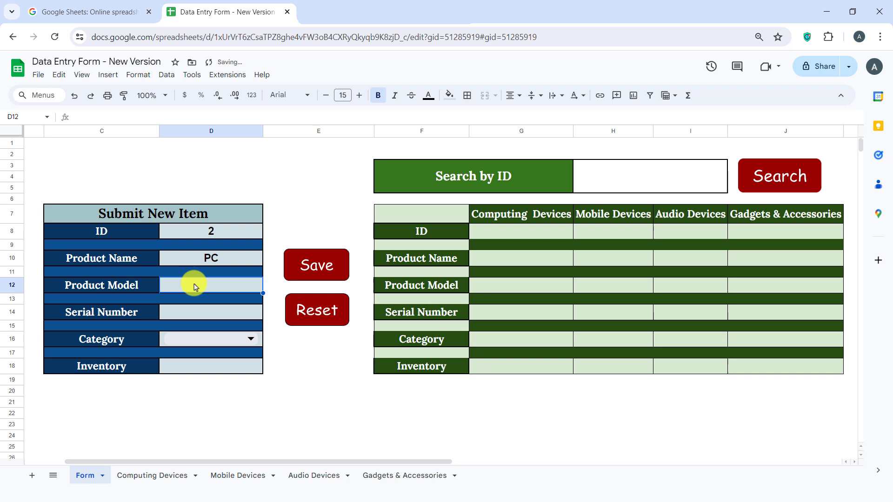
{"action": "type", "text": "P258"}
{"action": "left_click", "coordinate": [200, 312]}
{"action": "type", "text": "8569"}
{"action": "left_click", "coordinate": [219, 348]}
{"action": "left_click", "coordinate": [228, 355]}
{"action": "left_click", "coordinate": [222, 366]}
{"action": "type", "text": "30"}
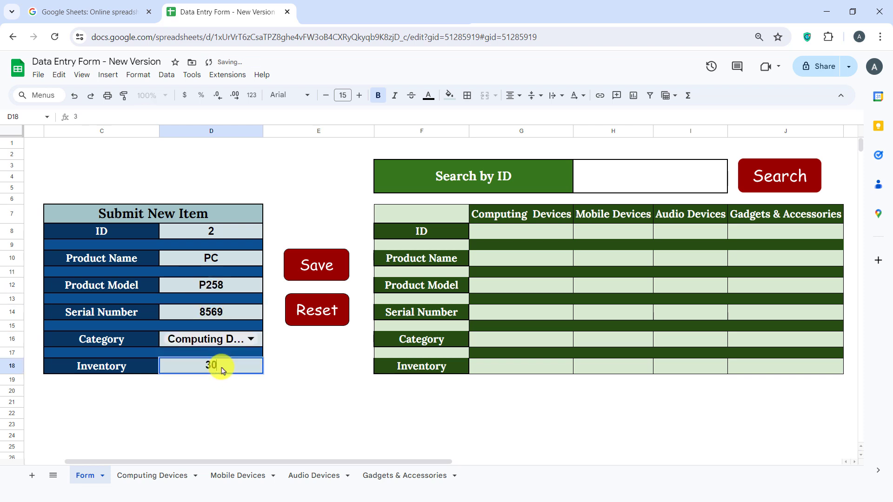
{"action": "key", "text": "Tab"}
Step: Save the item, confirm the prompts, and view it on the Computing Devices sheet
{"action": "left_click", "coordinate": [317, 274]}
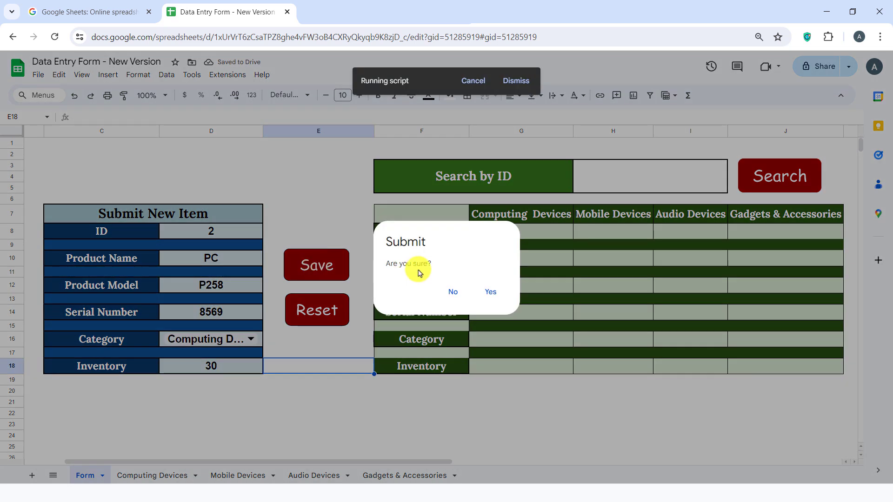
{"action": "left_click", "coordinate": [489, 292]}
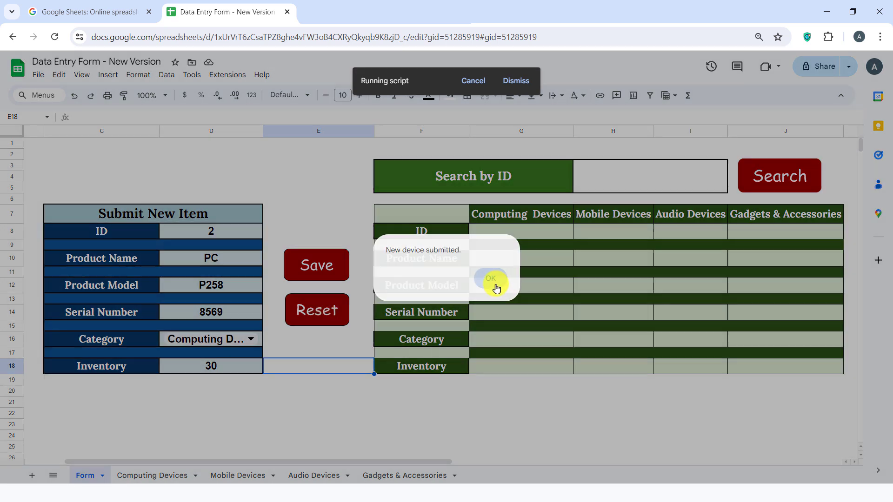
{"action": "left_click", "coordinate": [495, 285]}
{"action": "left_click", "coordinate": [148, 475]}
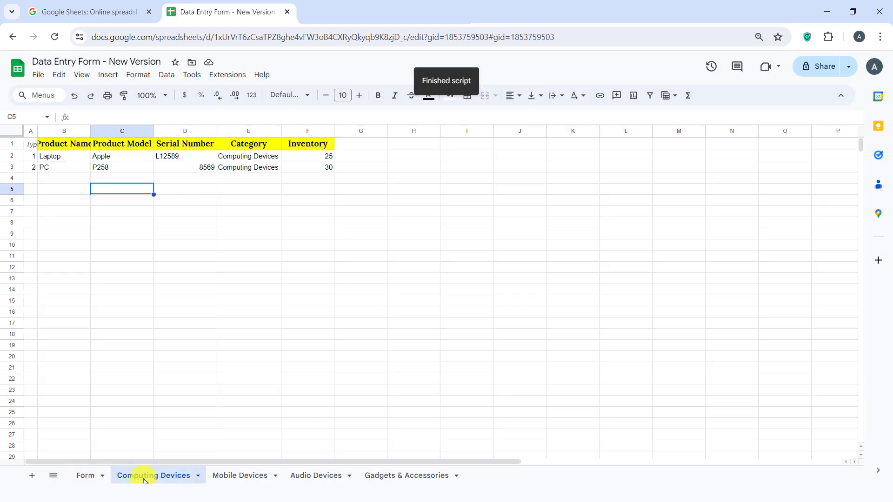
Step: Search the Form sheet for ID 1, then reset to clear the form and results
{"action": "left_click", "coordinate": [88, 475]}
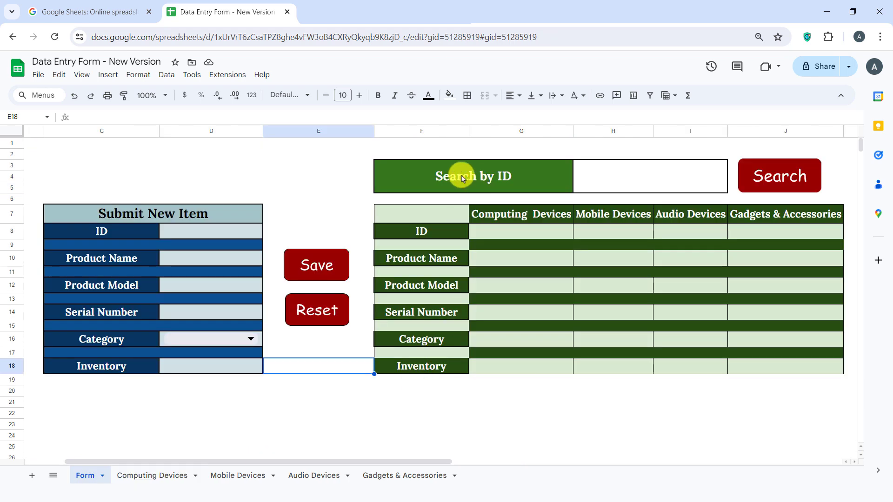
{"action": "left_click", "coordinate": [607, 178]}
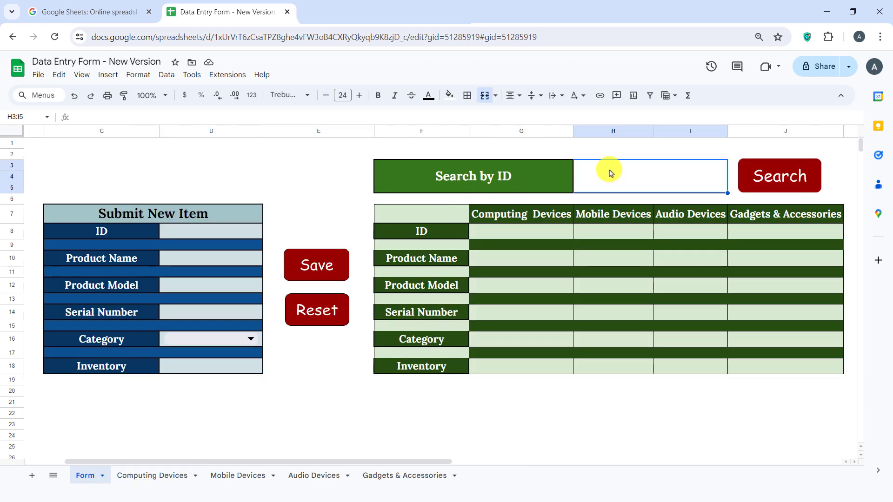
{"action": "type", "text": "1"}
{"action": "left_click", "coordinate": [614, 143]}
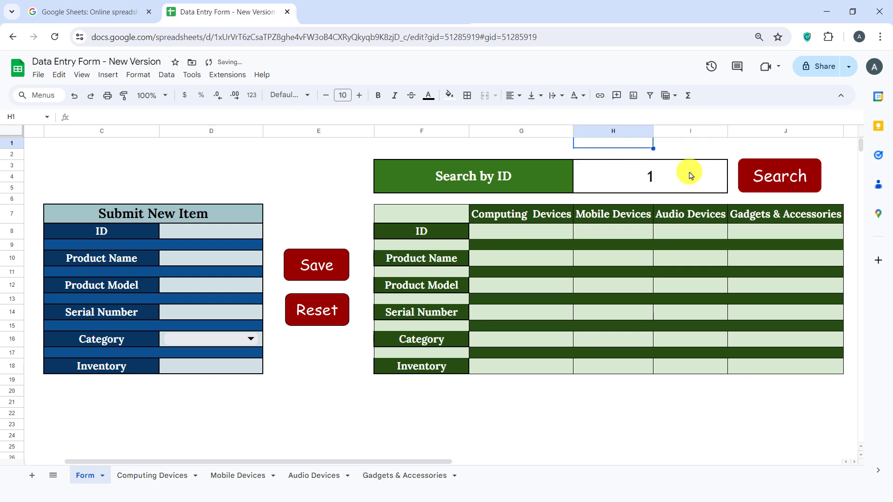
{"action": "left_click", "coordinate": [796, 186]}
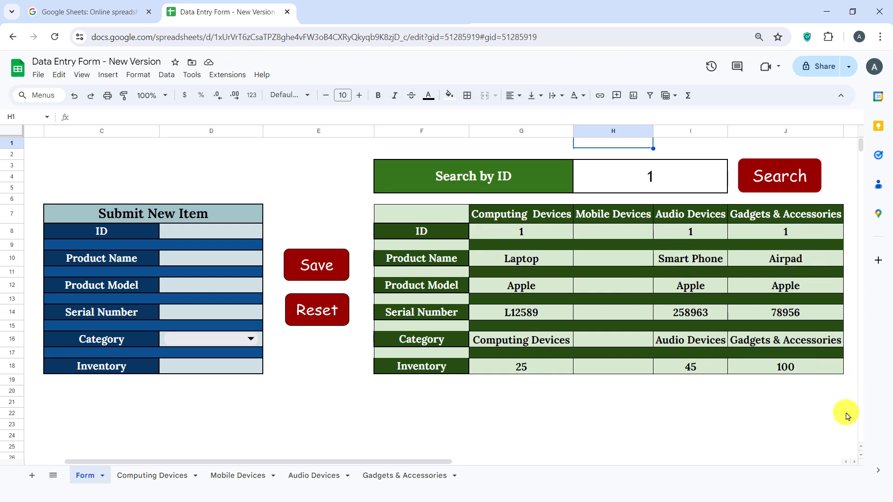
{"action": "left_click", "coordinate": [335, 313]}
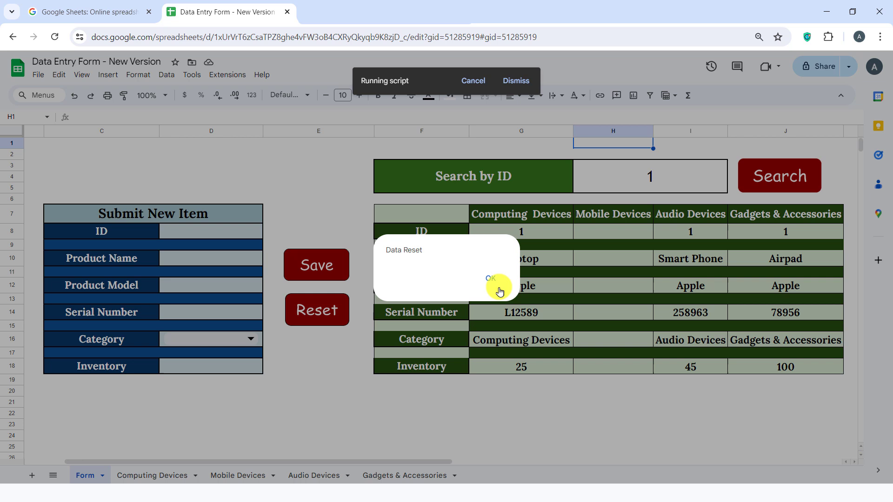
{"action": "left_click", "coordinate": [491, 280]}
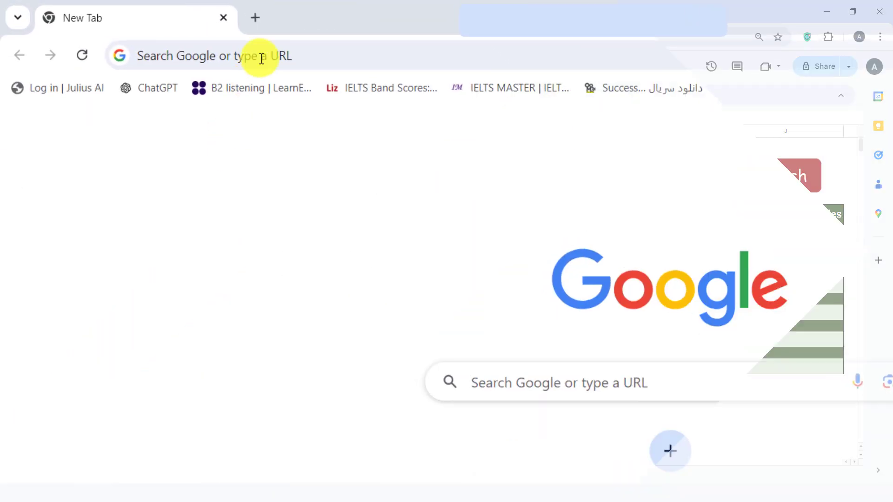
Step: Search 'google sheets' in a new tab and go to the Google Sheets home page
{"action": "left_click", "coordinate": [259, 55]}
{"action": "type", "text": "google sheets"}
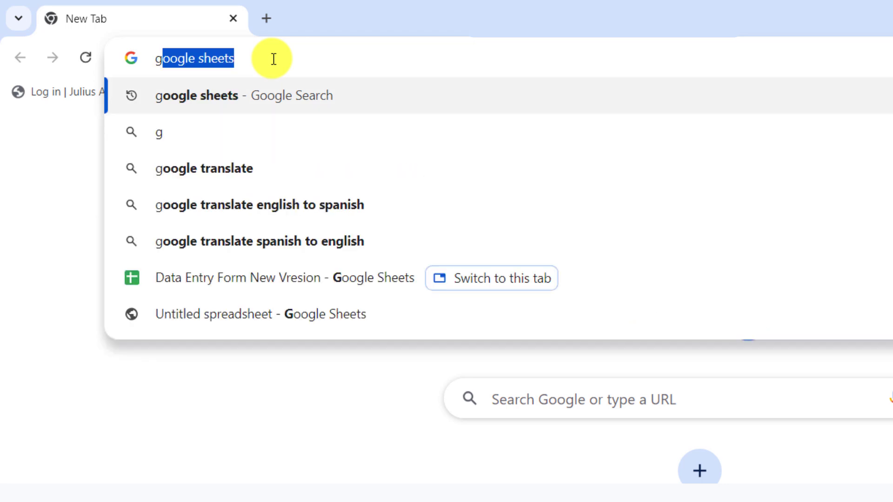
{"action": "key", "text": "Return"}
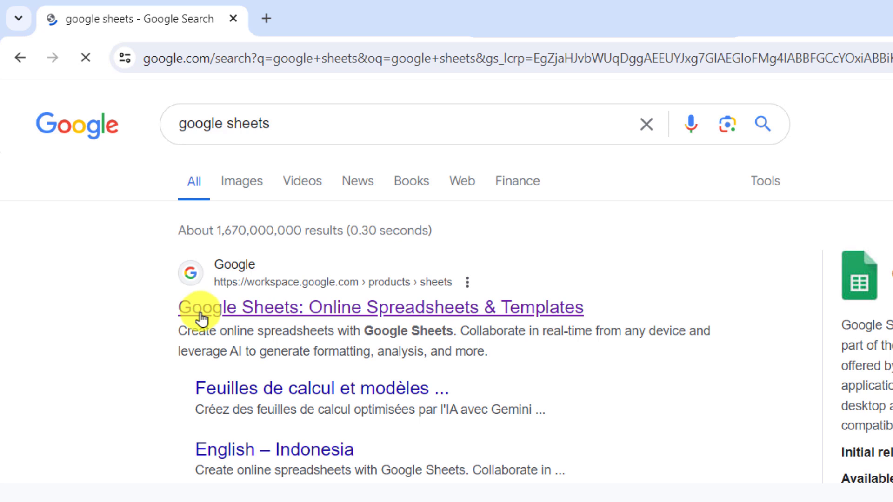
{"action": "left_click", "coordinate": [195, 316]}
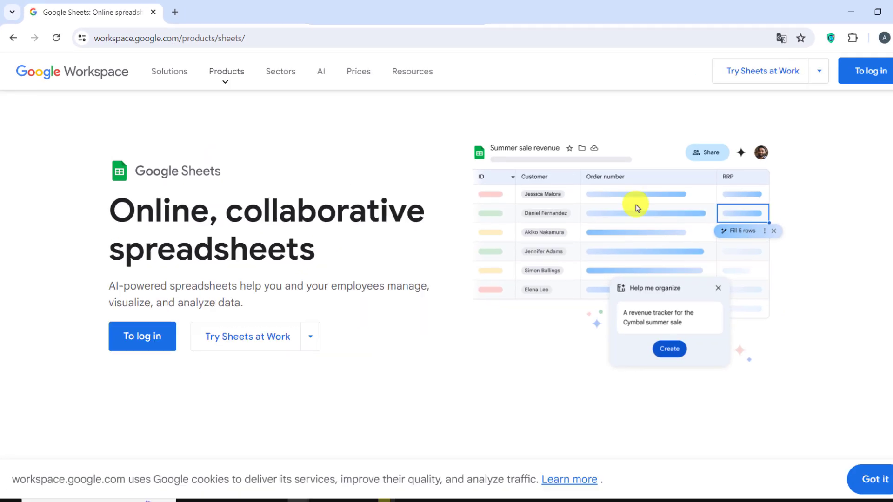
{"action": "left_click", "coordinate": [148, 343]}
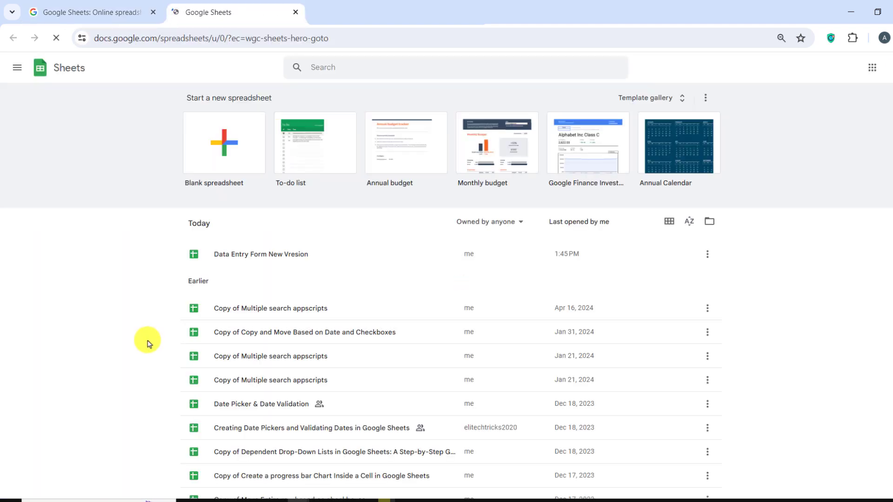
Step: Create a new blank spreadsheet
{"action": "left_click", "coordinate": [213, 172]}
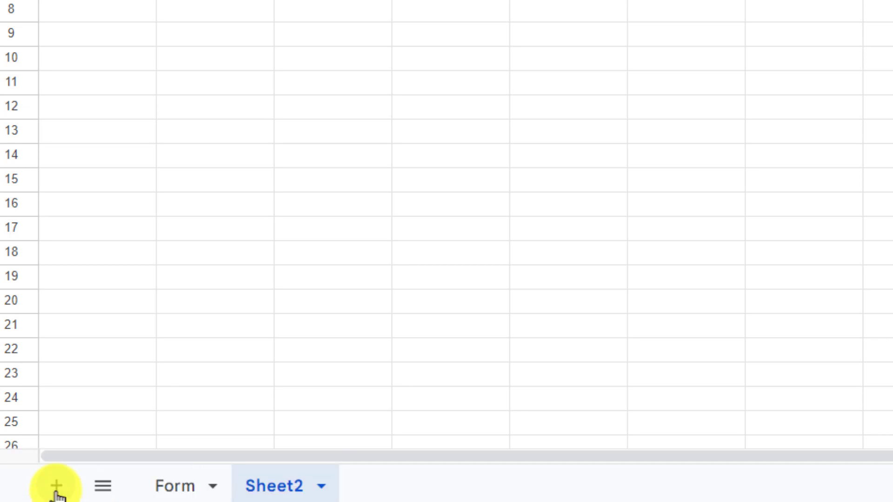
Step: Add three new sheets to the spreadsheet
{"action": "left_click", "coordinate": [56, 487]}
{"action": "left_click", "coordinate": [56, 486]}
{"action": "left_click", "coordinate": [55, 486]}
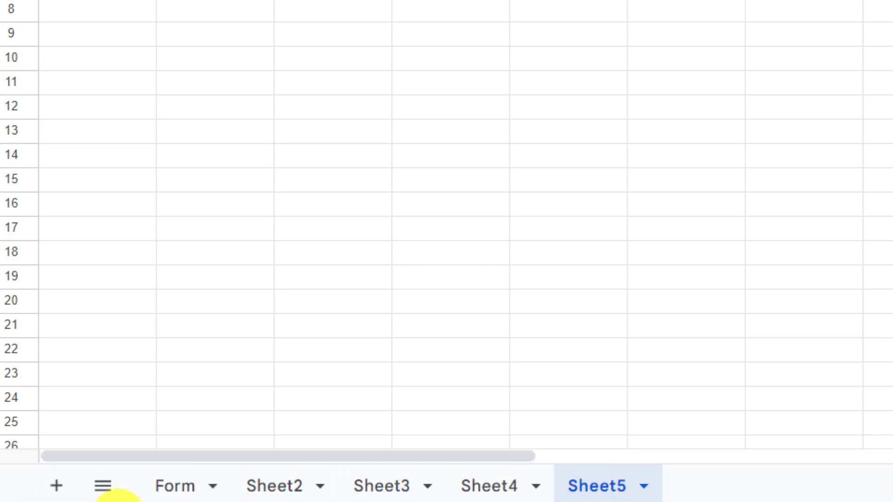
Step: Rename Sheet2 to Computing Devices and Sheet3 to Mobile Devices
{"action": "right_click", "coordinate": [273, 487]}
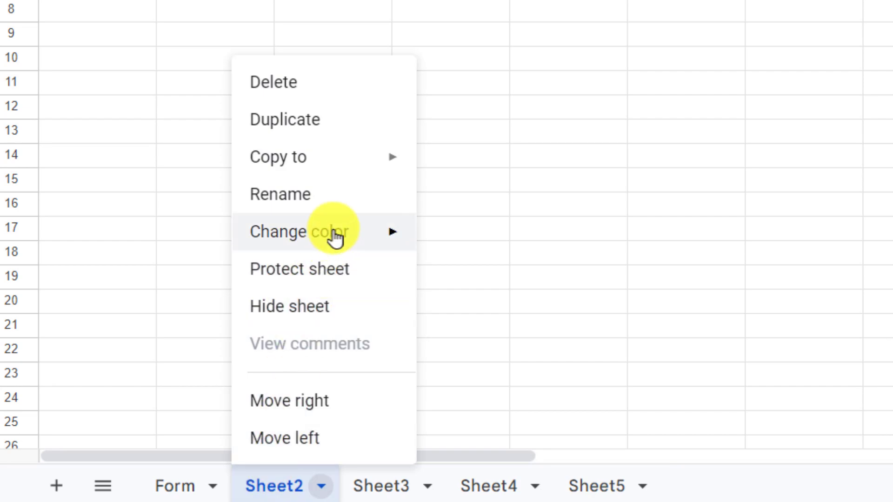
{"action": "left_click", "coordinate": [334, 197]}
{"action": "type", "text": "Comp"}
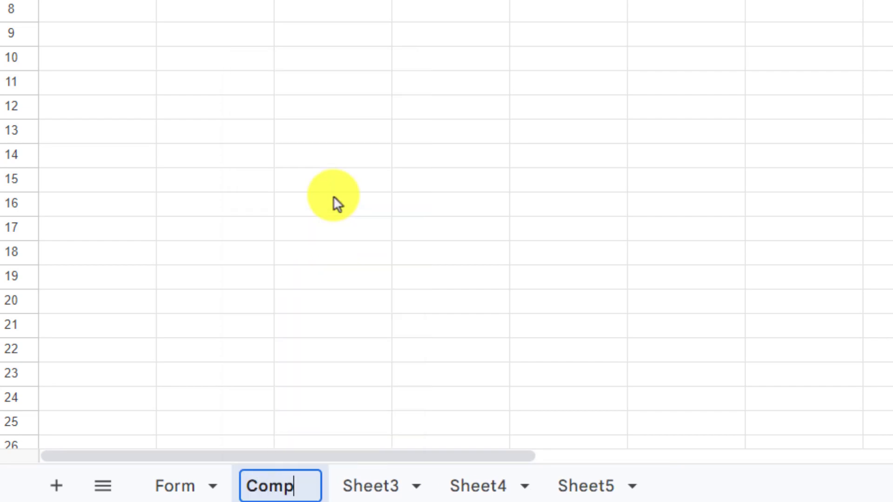
{"action": "type", "text": "uting Devices"}
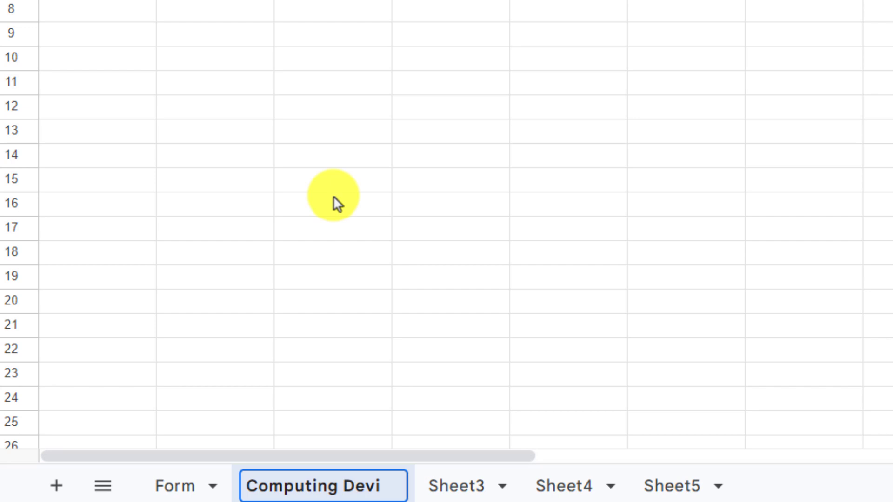
{"action": "right_click", "coordinate": [490, 488]}
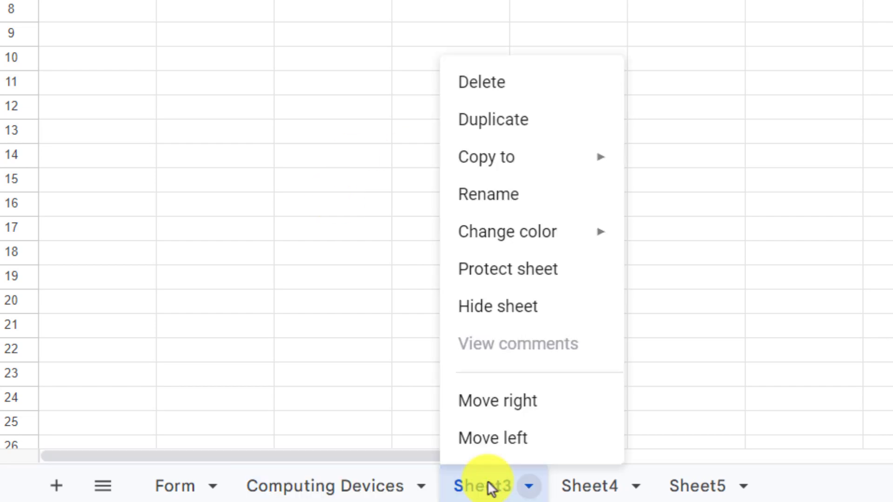
{"action": "left_click", "coordinate": [511, 192]}
{"action": "type", "text": "Mobile Devices"}
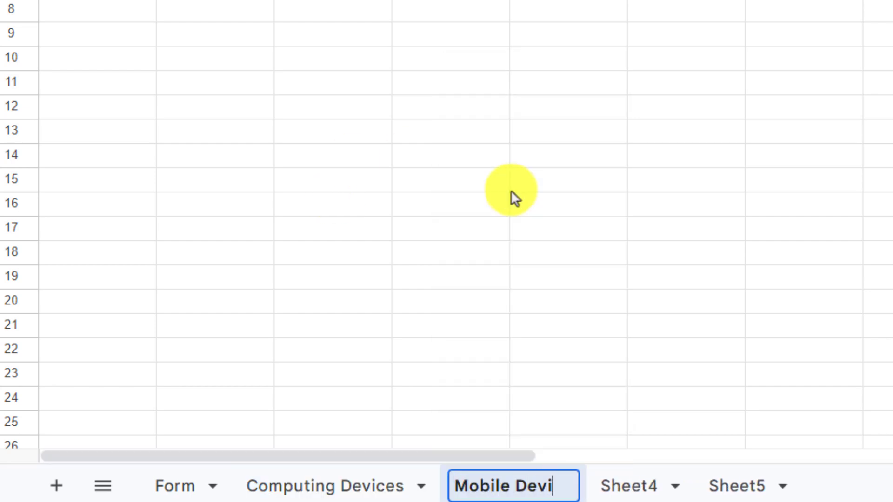
Step: Rename Sheet4 to Audio Devices and Sheet5 to Gadgets & Accessories
{"action": "left_click", "coordinate": [704, 487]}
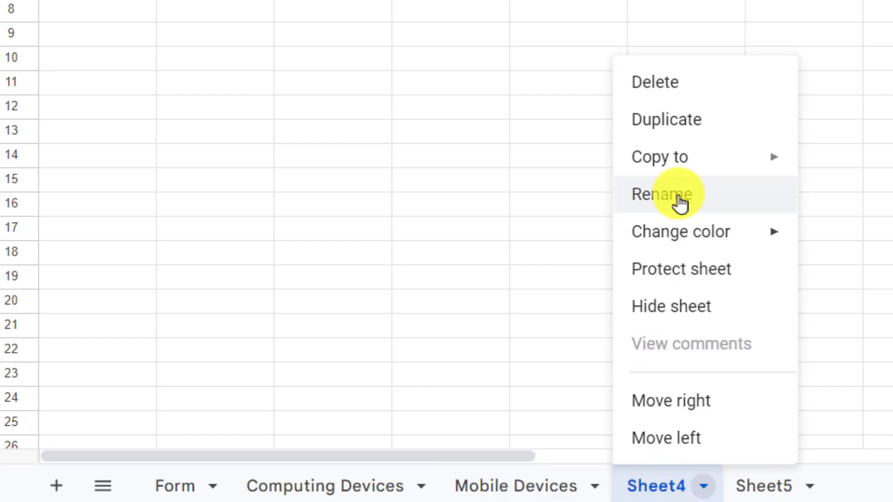
{"action": "left_click", "coordinate": [675, 194]}
{"action": "type", "text": "Audio Devices"}
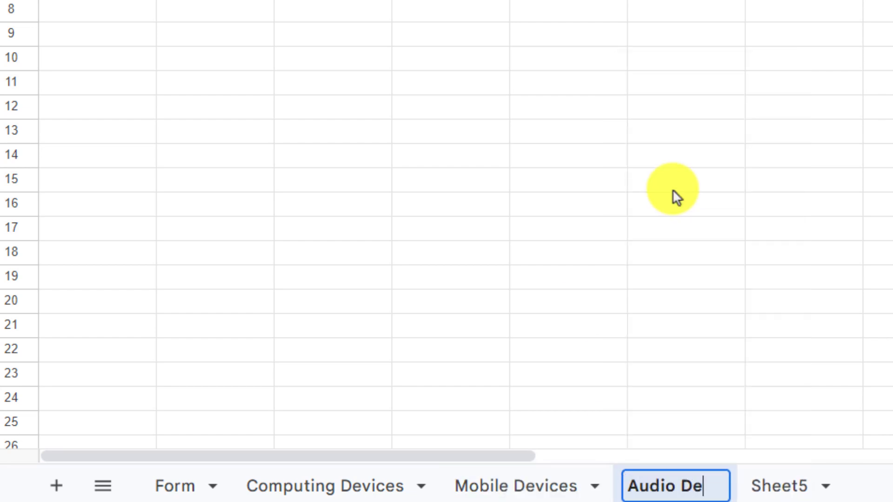
{"action": "left_click", "coordinate": [830, 486]}
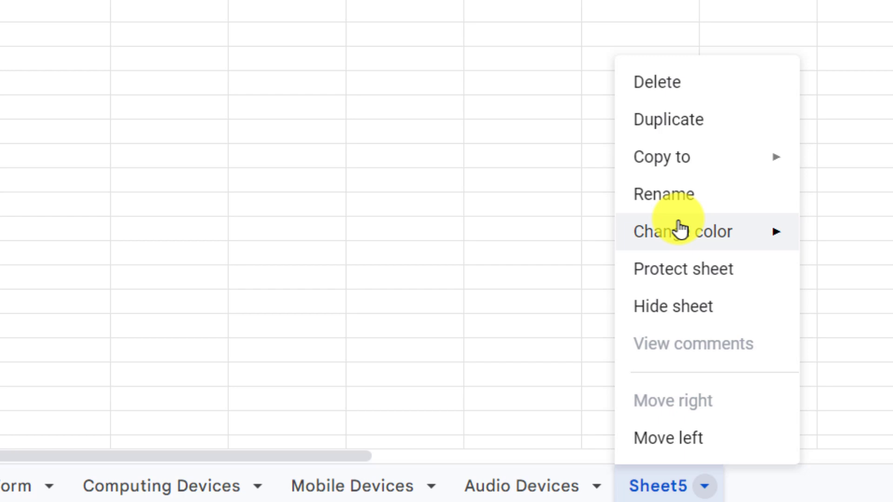
{"action": "left_click", "coordinate": [669, 195]}
{"action": "type", "text": "Gadgets & Accessories"}
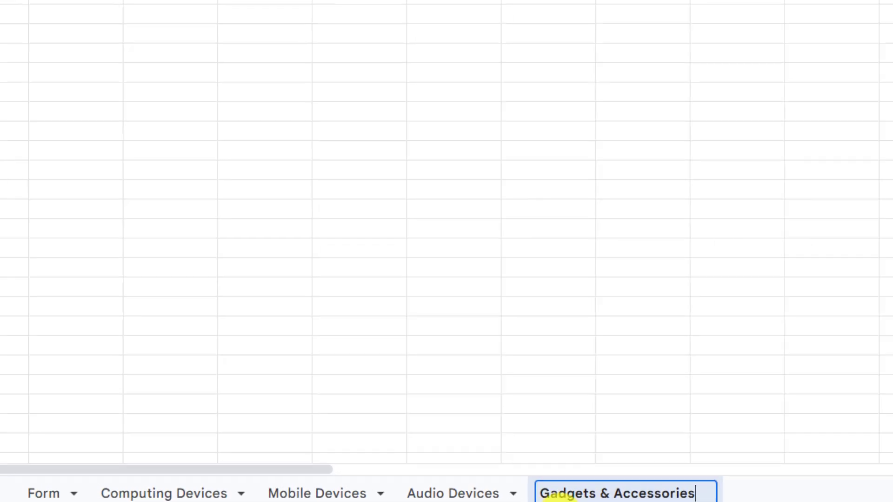
{"action": "key", "text": "Return"}
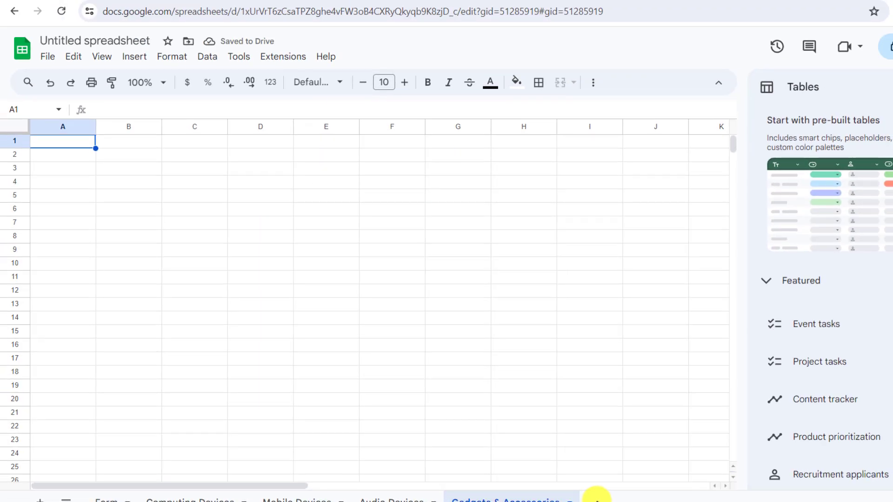
Step: Title the spreadsheet 'Data Entry Form - New Version'
{"action": "left_click", "coordinate": [119, 41]}
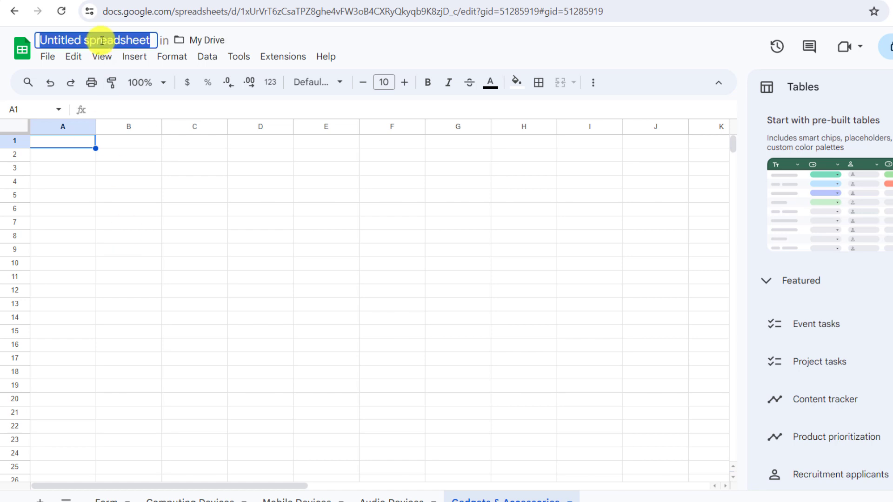
{"action": "type", "text": "Data Entry For"}
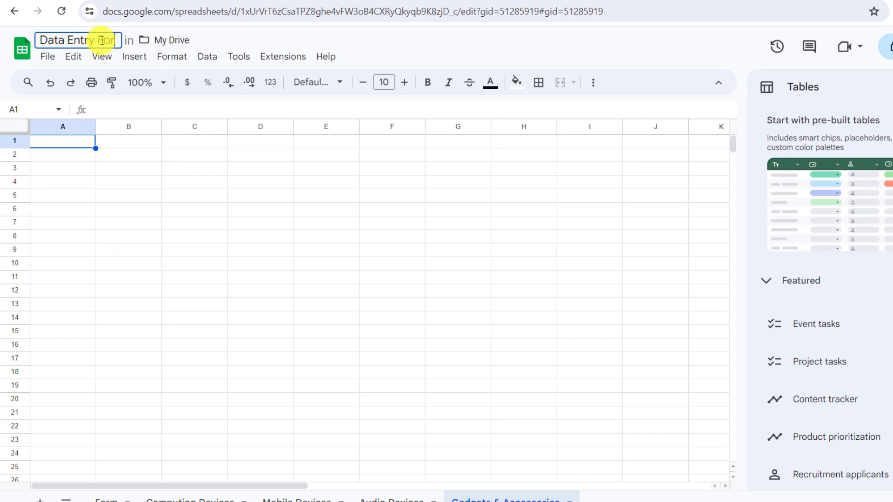
{"action": "type", "text": "m - New Version"}
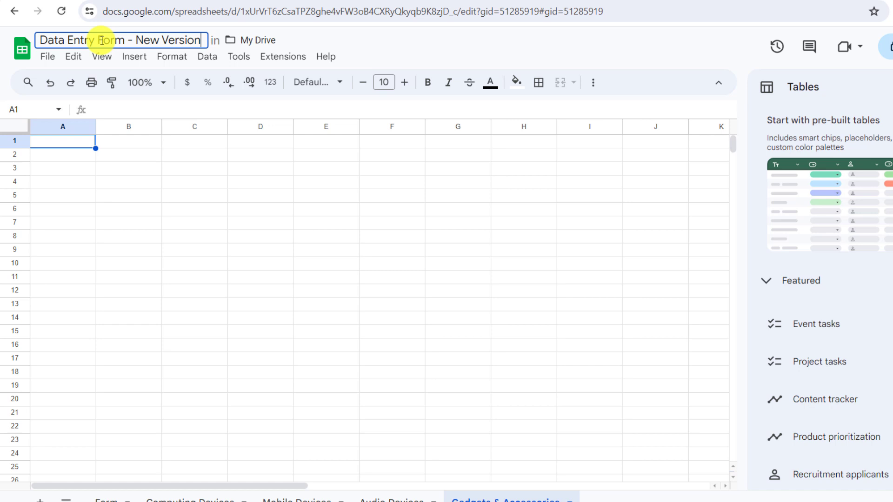
{"action": "key", "text": "Return"}
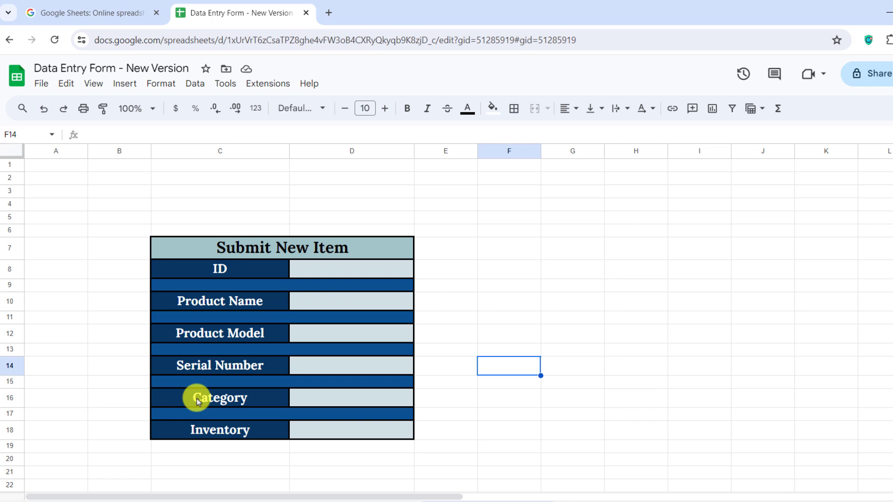
Step: Add a Dropdown data validation rule to cell D16
{"action": "left_click", "coordinate": [345, 400]}
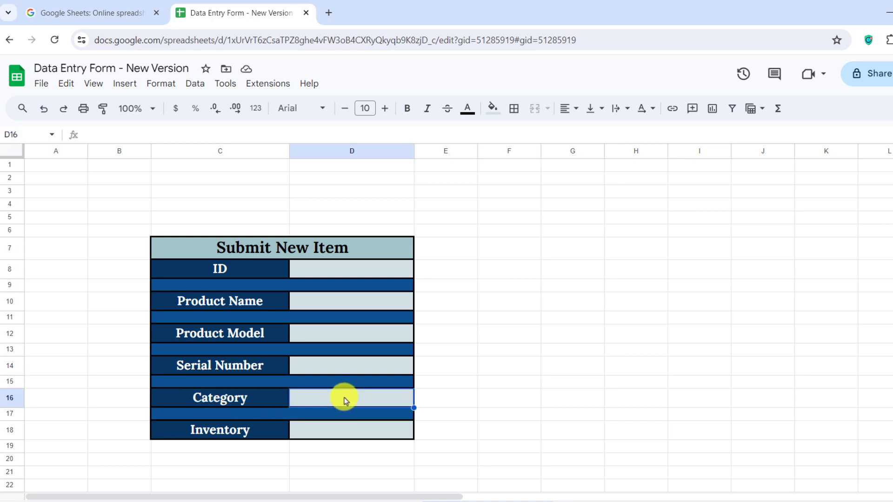
{"action": "left_click", "coordinate": [194, 85]}
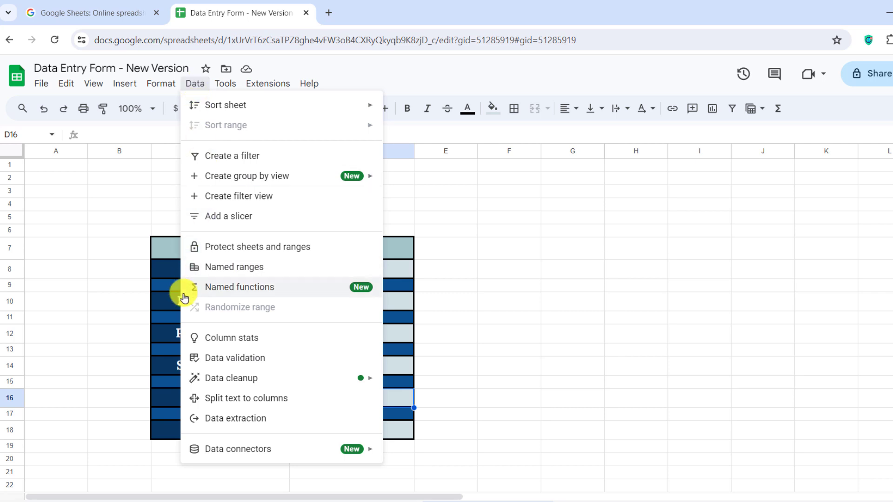
{"action": "left_click", "coordinate": [288, 363]}
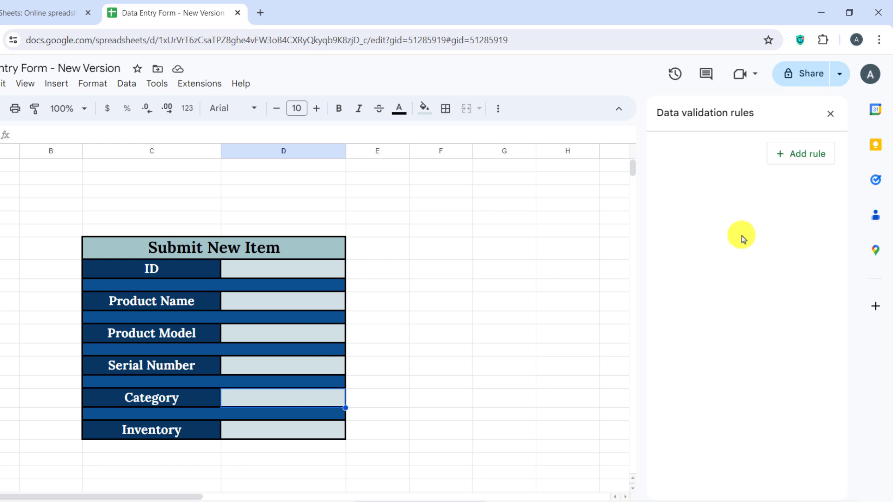
{"action": "left_click", "coordinate": [814, 156]}
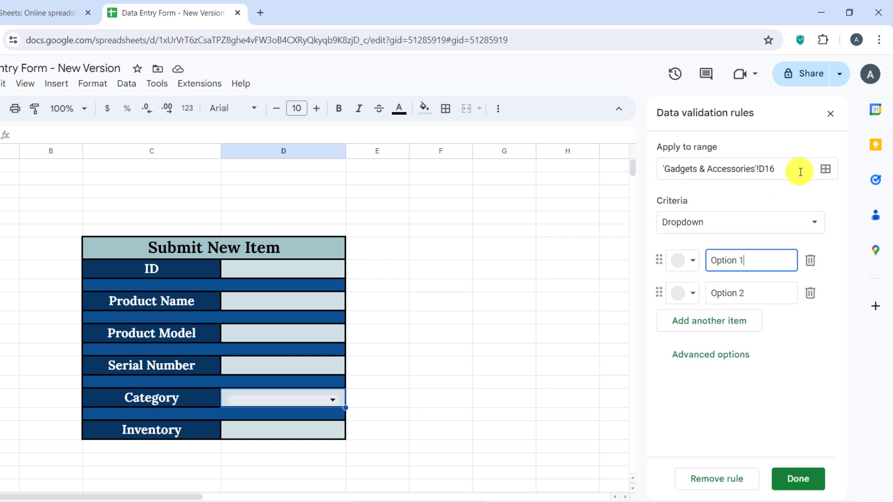
{"action": "left_click", "coordinate": [737, 221]}
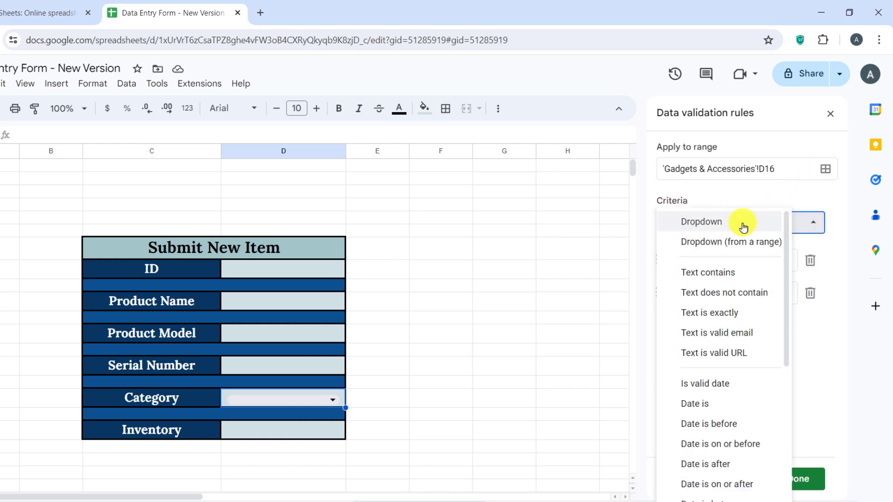
{"action": "left_click", "coordinate": [697, 227]}
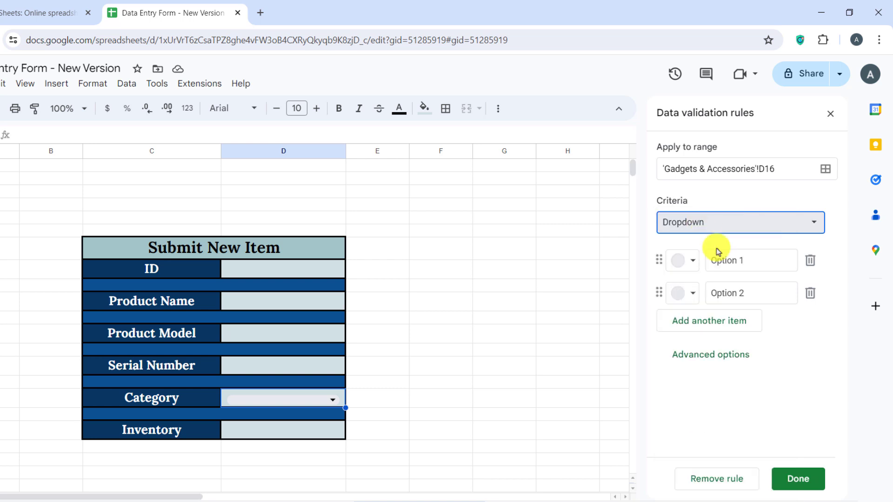
Step: Enter options Computing Device, Mobile Device, Audio Device, Gadgets & Accessories and save the rule
{"action": "left_click", "coordinate": [753, 259]}
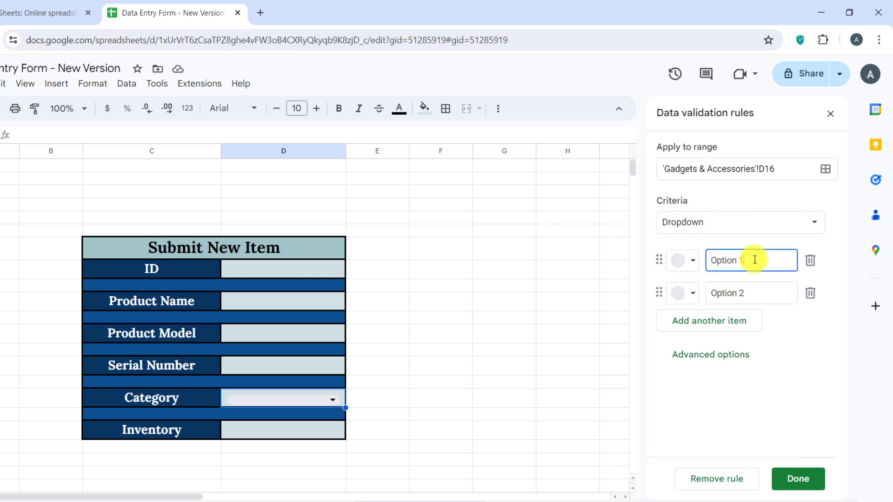
{"action": "type", "text": "Computing Device"}
{"action": "left_click", "coordinate": [748, 297]}
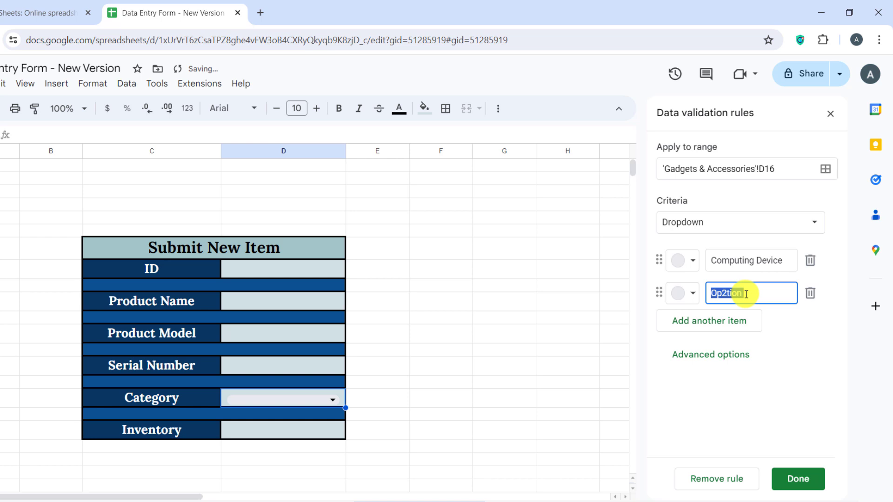
{"action": "type", "text": "Mobile Device"}
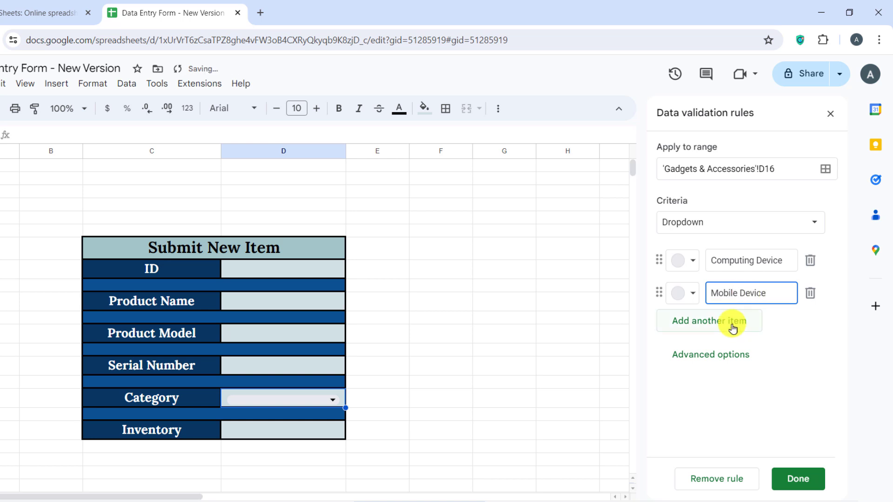
{"action": "left_click", "coordinate": [730, 323]}
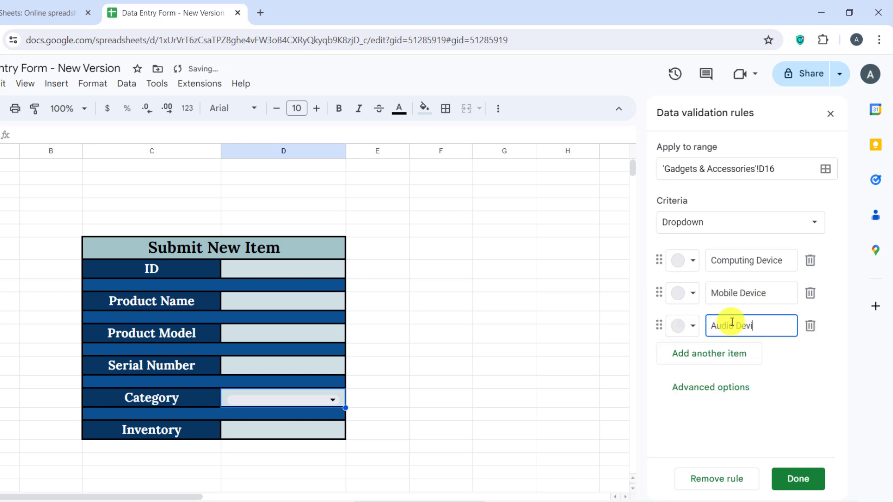
{"action": "type", "text": "Audio Device"}
{"action": "left_click", "coordinate": [728, 357]}
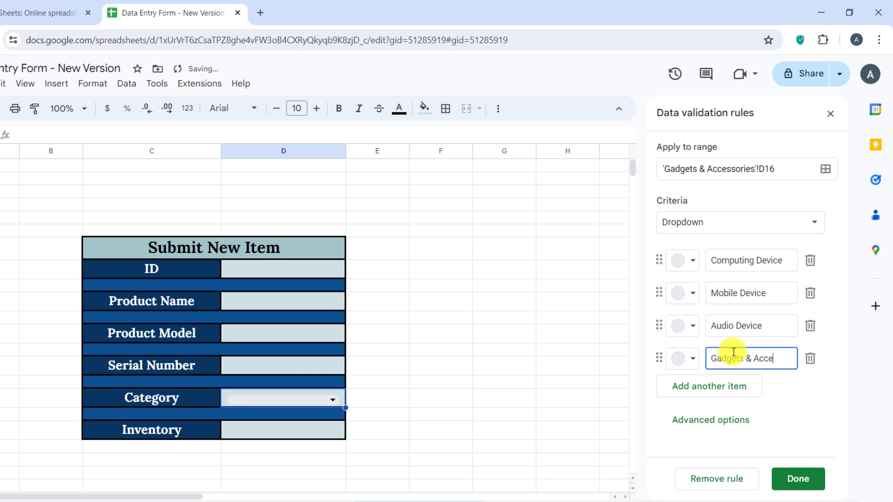
{"action": "type", "text": "Gadgets & Accessories"}
{"action": "left_click", "coordinate": [798, 481]}
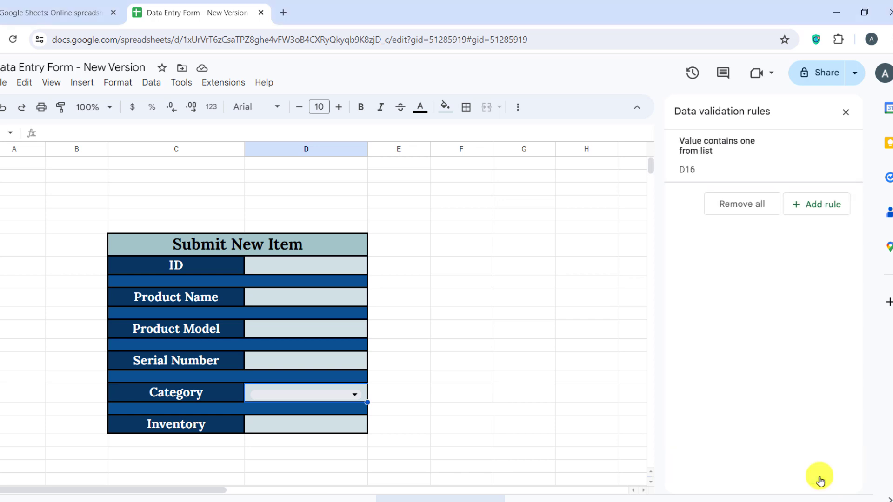
Step: Close the validation panel and zoom out to see both the form and results tables
{"action": "left_click", "coordinate": [845, 113]}
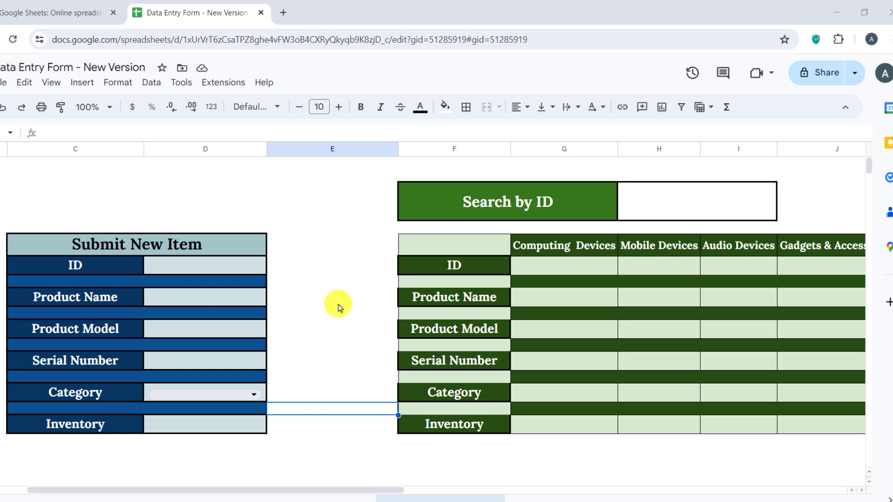
{"action": "scroll", "coordinate": [338, 307], "scroll_direction": "down", "scroll_amount": 1}
{"action": "key", "text": "ctrl+minus"}
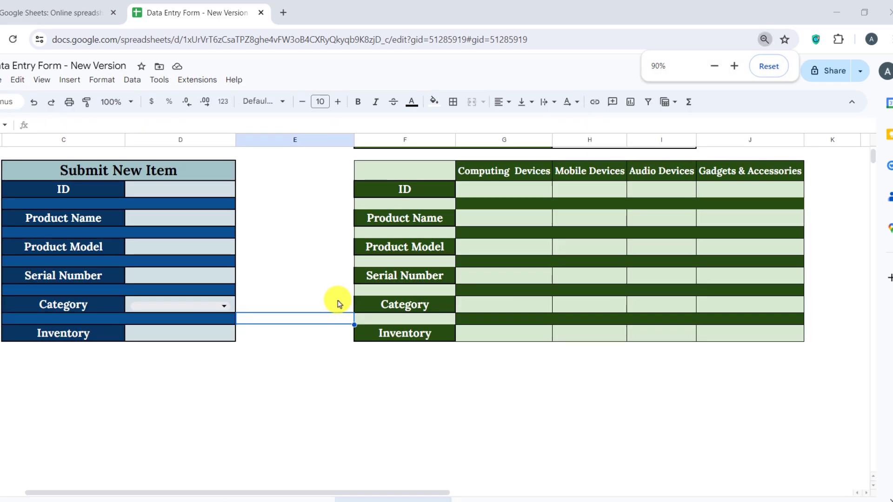
{"action": "scroll", "coordinate": [347, 299], "scroll_direction": "up", "scroll_amount": 1}
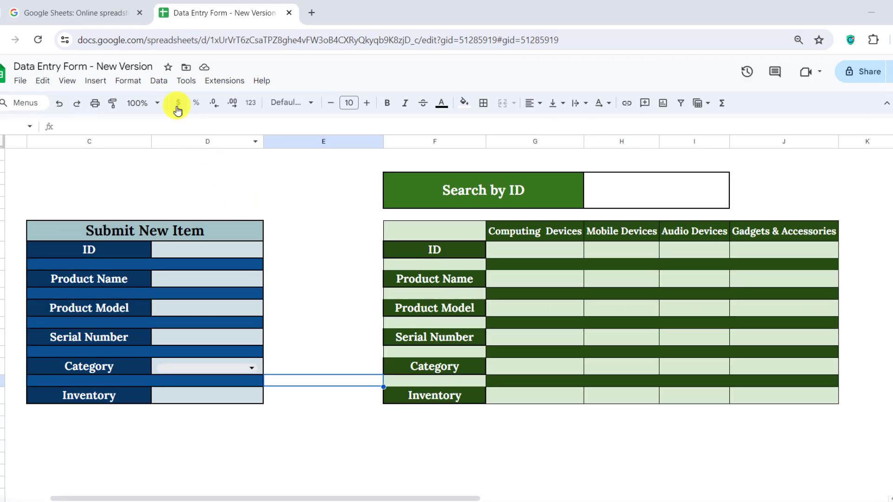
Step: Start a new drawing with a dark red rounded rectangle
{"action": "left_click", "coordinate": [95, 81]}
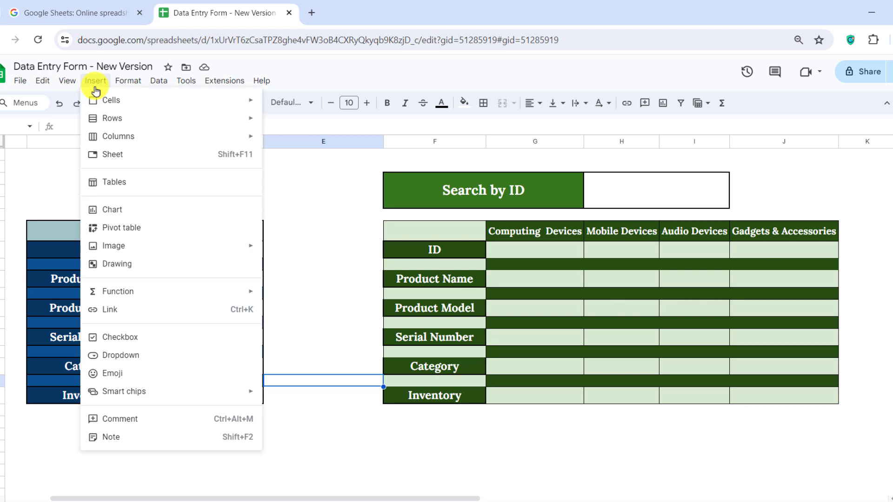
{"action": "left_click", "coordinate": [158, 264]}
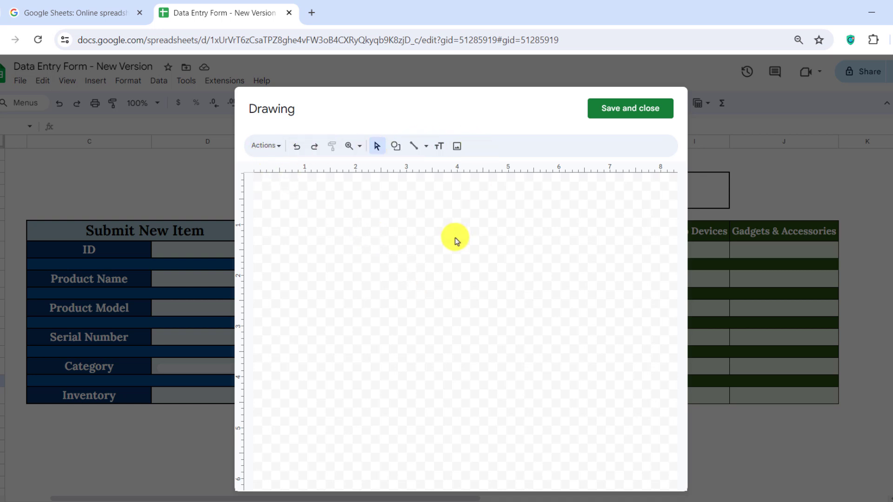
{"action": "left_click", "coordinate": [396, 145]}
{"action": "mouse_move", "coordinate": [420, 167]}
{"action": "left_click", "coordinate": [498, 170]}
{"action": "left_click_drag", "start_coordinate": [376, 245], "coordinate": [479, 288]}
{"action": "left_click", "coordinate": [479, 146]}
{"action": "left_click", "coordinate": [482, 238]}
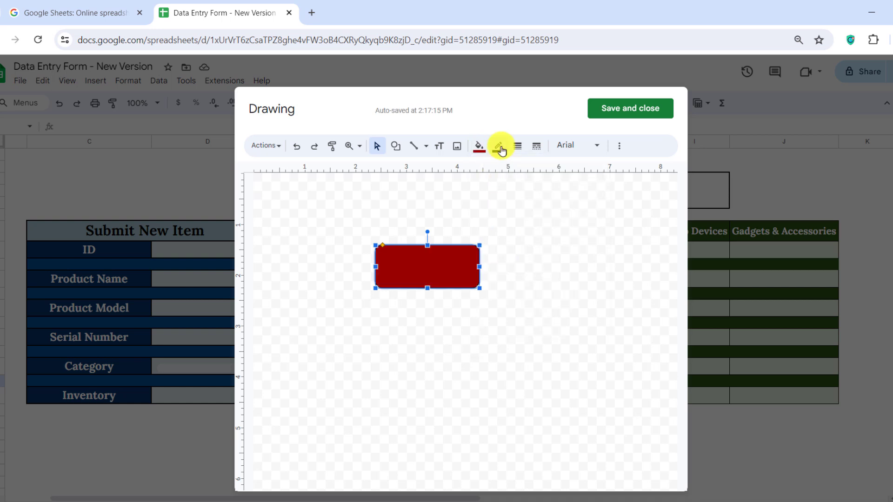
Step: Add Search text inside it in Comic Sans at size 29
{"action": "double_click", "coordinate": [420, 269]}
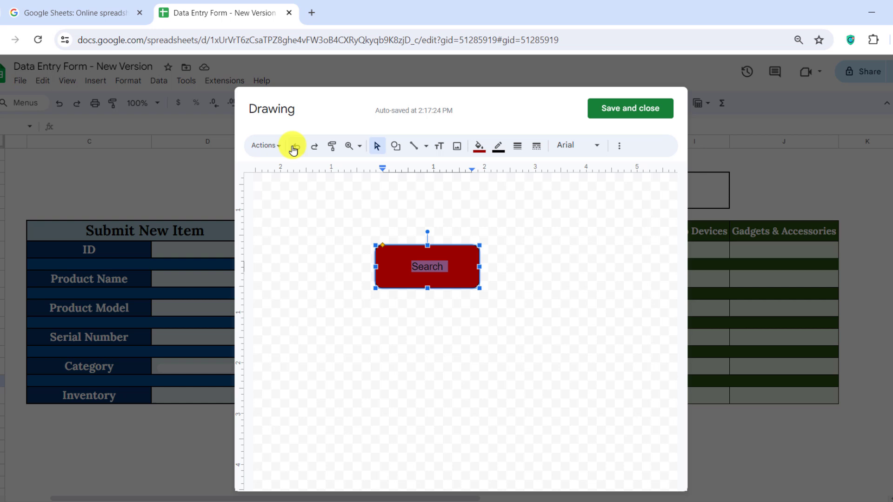
{"action": "left_click", "coordinate": [593, 146]}
{"action": "left_click", "coordinate": [516, 264]}
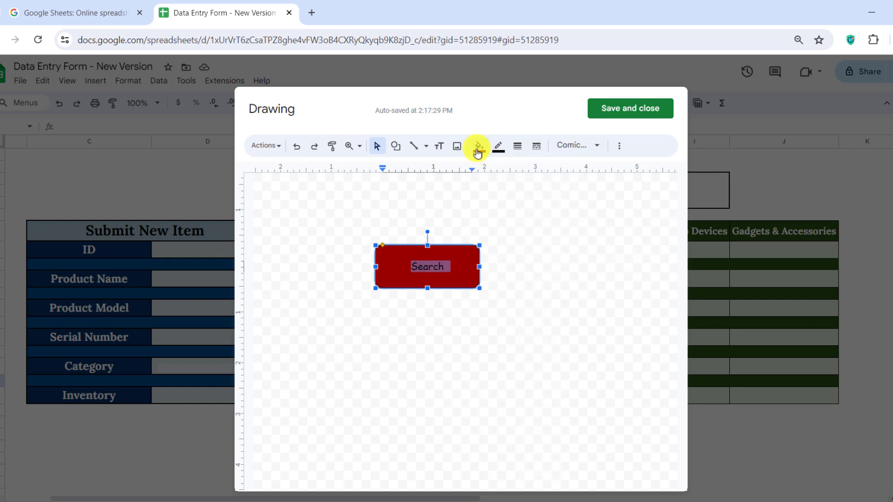
{"action": "left_click", "coordinate": [619, 146]}
{"action": "left_click", "coordinate": [376, 170]}
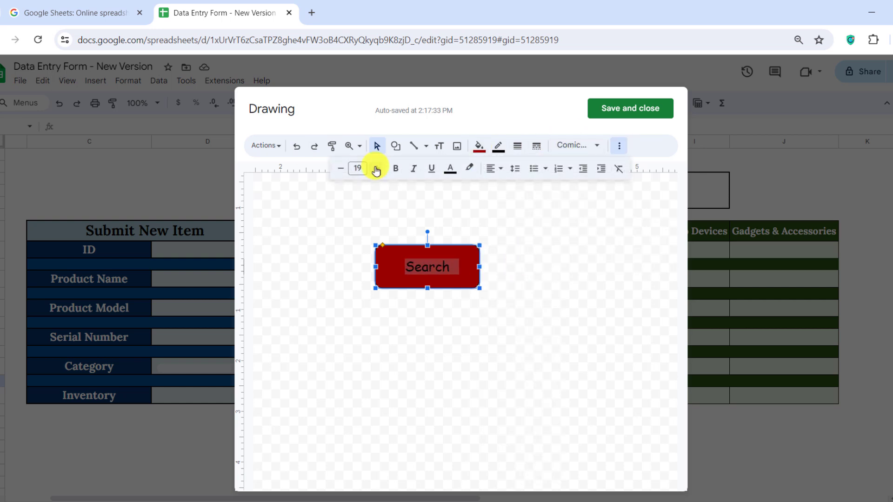
{"action": "left_click", "coordinate": [376, 169]}
{"action": "left_click", "coordinate": [376, 168]}
{"action": "left_click", "coordinate": [376, 168]}
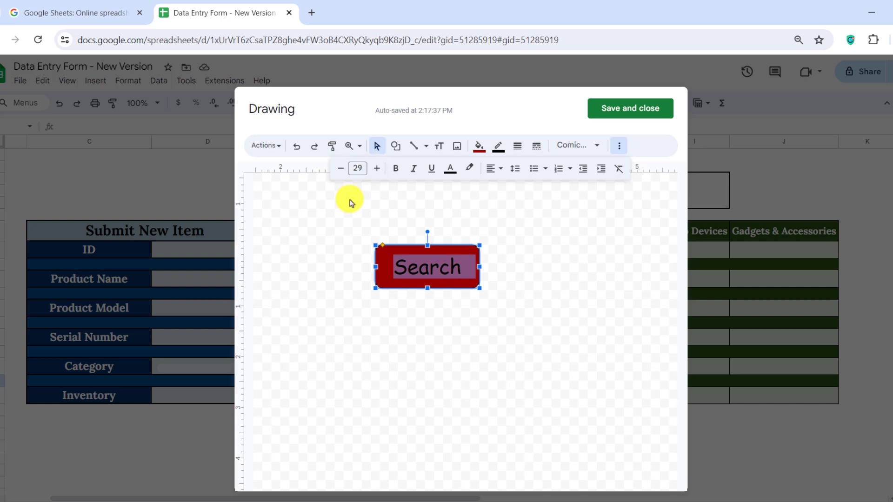
Step: Make the border and text white, then save the drawing into the sheet
{"action": "left_click", "coordinate": [498, 145]}
{"action": "left_click", "coordinate": [612, 204]}
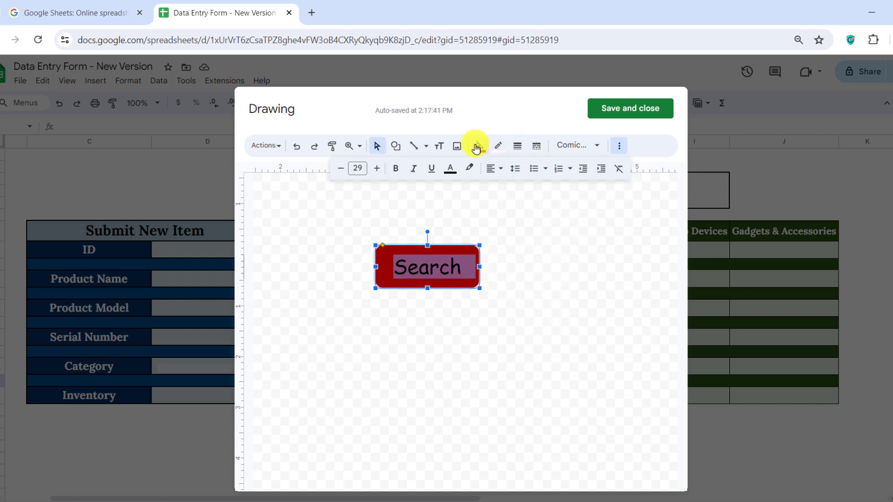
{"action": "left_click", "coordinate": [450, 168]}
{"action": "left_click", "coordinate": [563, 228]}
{"action": "left_click", "coordinate": [498, 333]}
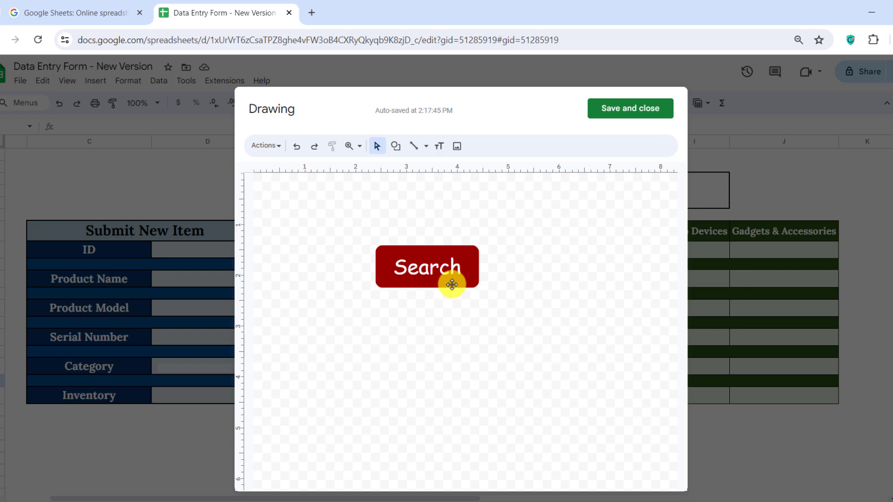
{"action": "left_click", "coordinate": [631, 116]}
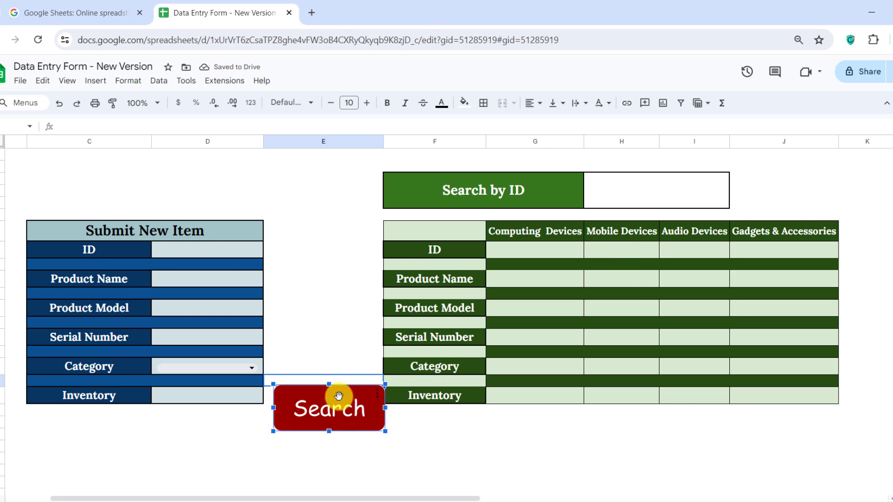
Step: Move the Search button beside the Search by ID box and deselect it
{"action": "left_click_drag", "start_coordinate": [344, 406], "coordinate": [692, 270]}
{"action": "mouse_move", "coordinate": [775, 217]}
{"action": "left_mouse_down"}
{"action": "mouse_move", "coordinate": [837, 176]}
{"action": "mouse_move", "coordinate": [808, 174]}
{"action": "mouse_move", "coordinate": [839, 169]}
{"action": "mouse_move", "coordinate": [831, 170]}
{"action": "left_mouse_up"}
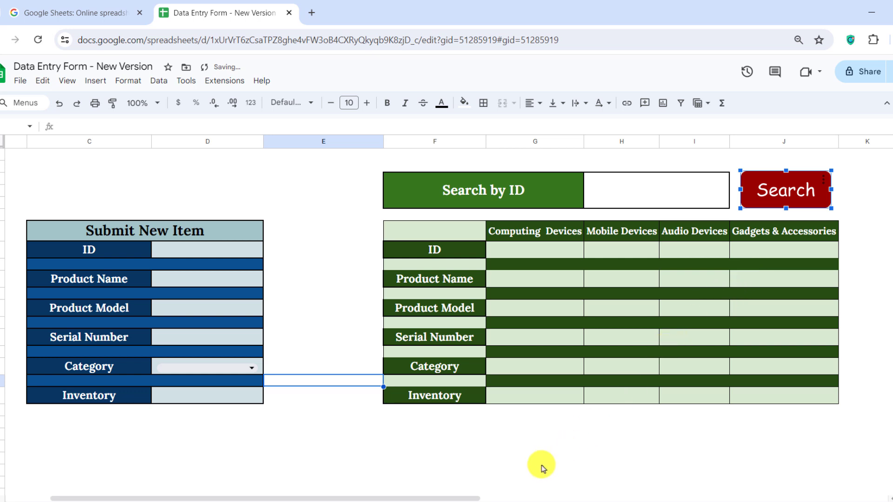
{"action": "left_click", "coordinate": [516, 471]}
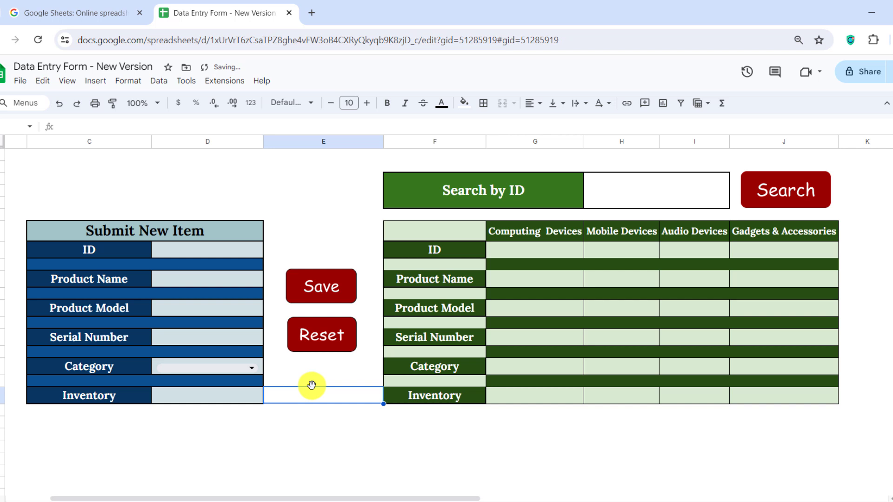
{"action": "left_click", "coordinate": [336, 434]}
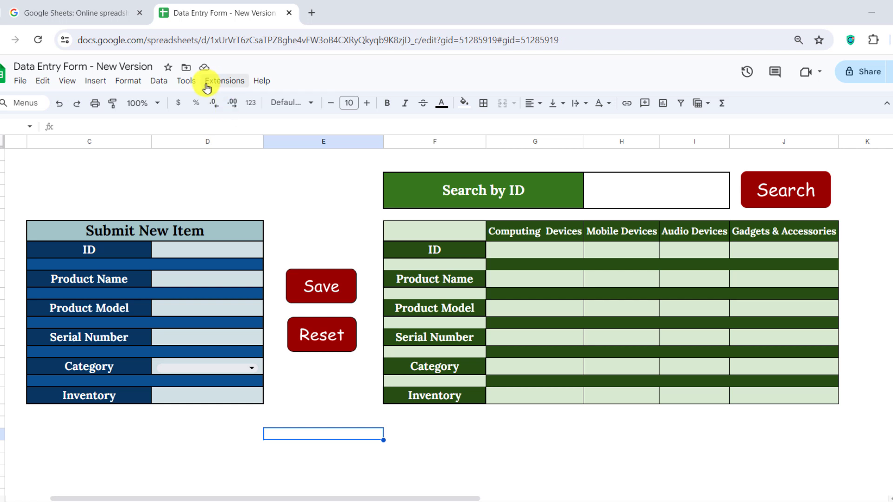
Step: Open Apps Script for the spreadsheet and delete the default myFunction starter code
{"action": "left_click", "coordinate": [225, 83]}
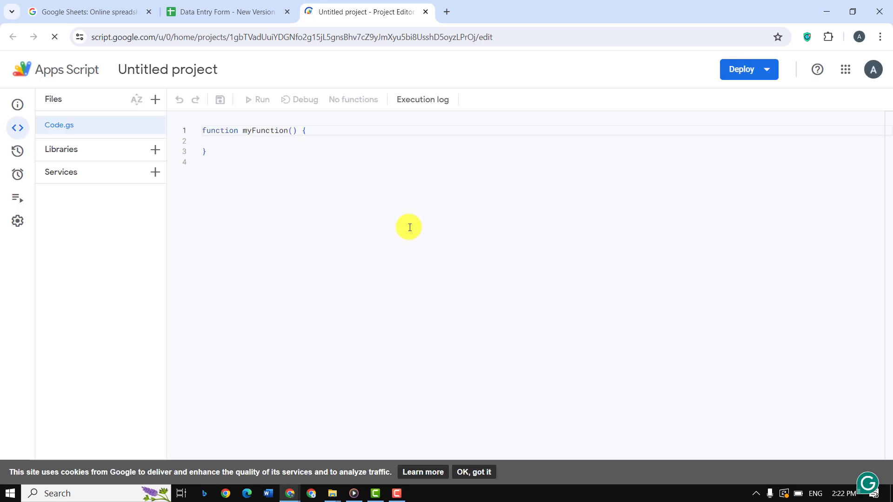
{"action": "left_click", "coordinate": [473, 471]}
{"action": "left_click_drag", "start_coordinate": [284, 191], "coordinate": [193, 134]}
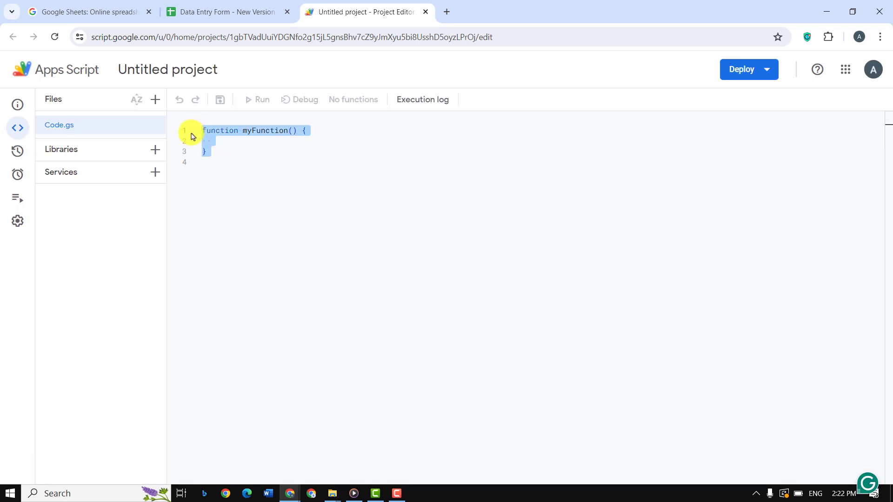
{"action": "key", "text": "BackSpace"}
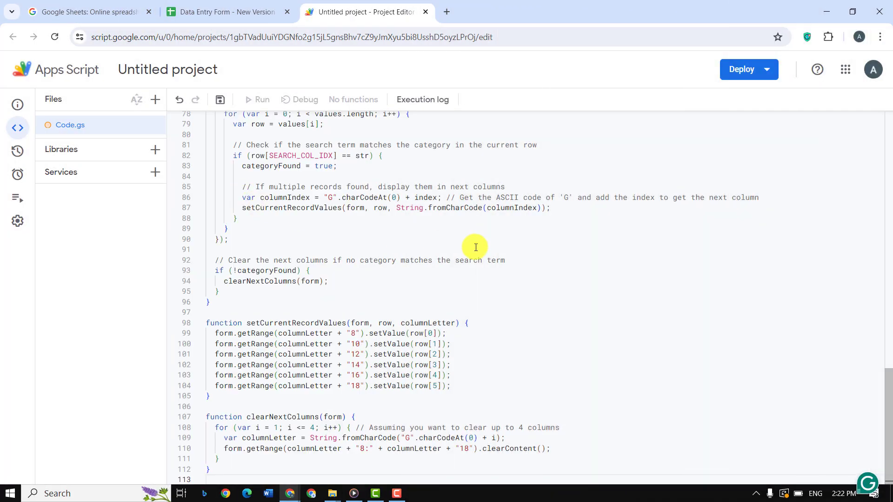
{"action": "scroll", "coordinate": [476, 246], "scroll_direction": "up", "scroll_amount": 15}
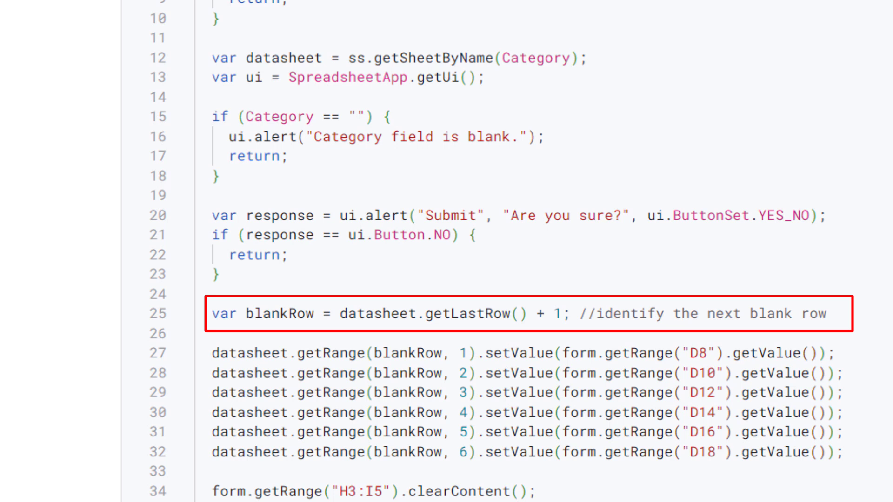
Step: Review the pasted code and save the Apps Script project
{"action": "scroll", "coordinate": [495, 251], "scroll_direction": "down", "scroll_amount": 5}
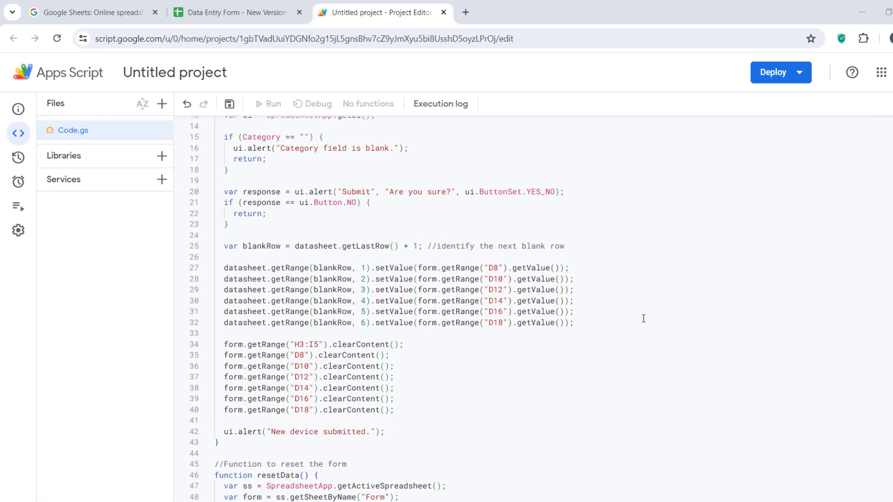
{"action": "scroll", "coordinate": [646, 317], "scroll_direction": "down", "scroll_amount": 3}
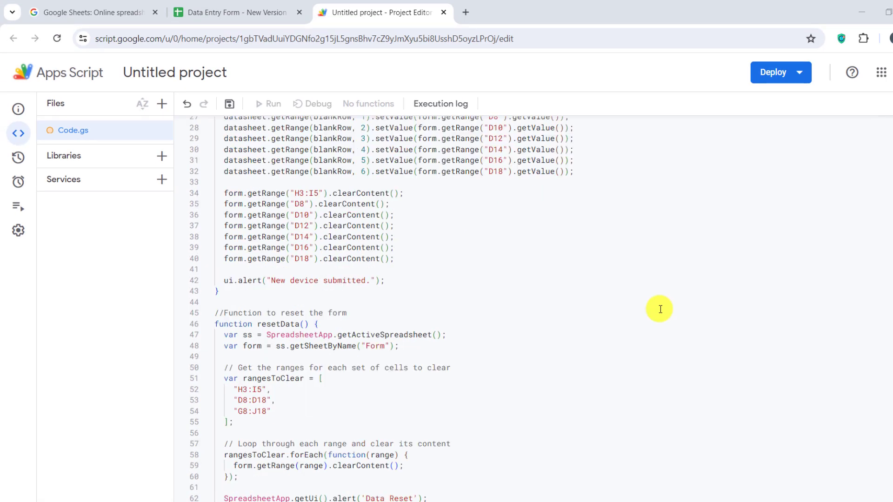
{"action": "left_click", "coordinate": [230, 107]}
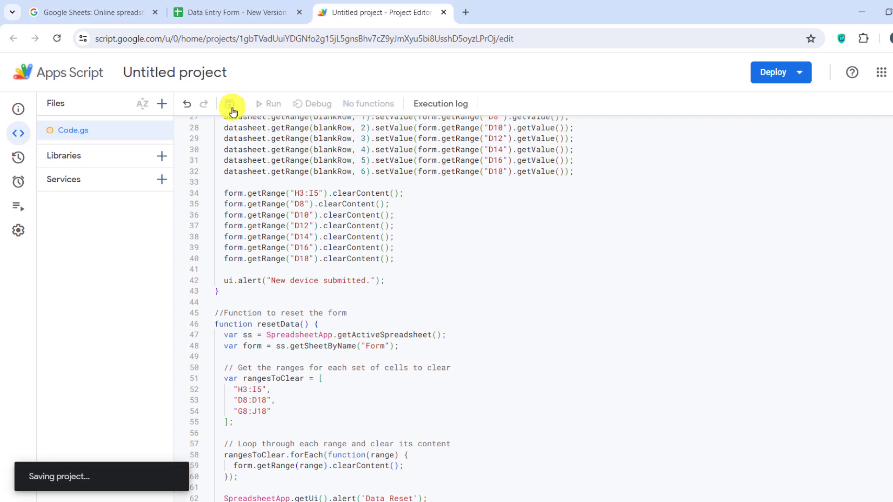
Step: Copy the submit function name and return to the Data Entry Form spreadsheet
{"action": "scroll", "coordinate": [440, 244], "scroll_direction": "up", "scroll_amount": 10}
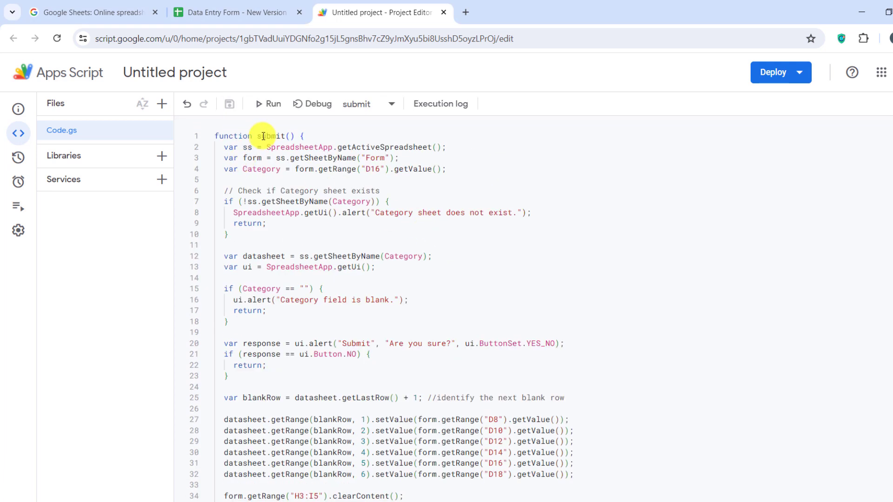
{"action": "double_click", "coordinate": [265, 136]}
{"action": "key", "text": "ctrl+c"}
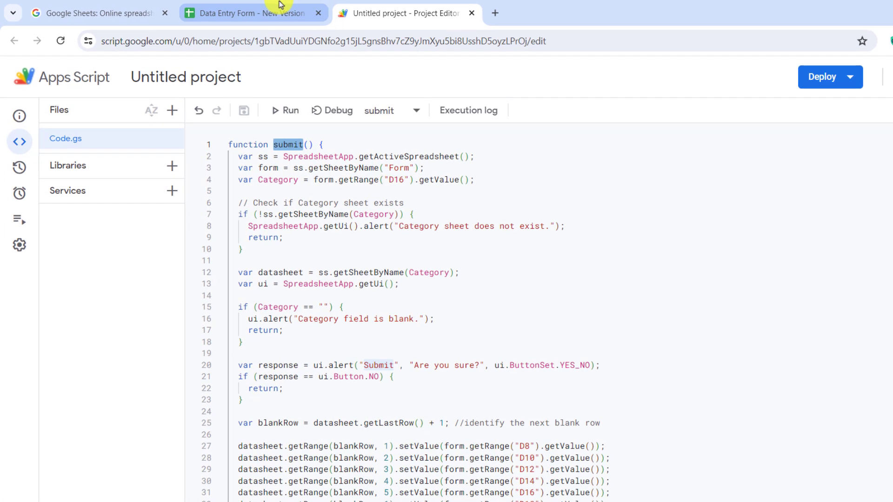
{"action": "left_click", "coordinate": [280, 5]}
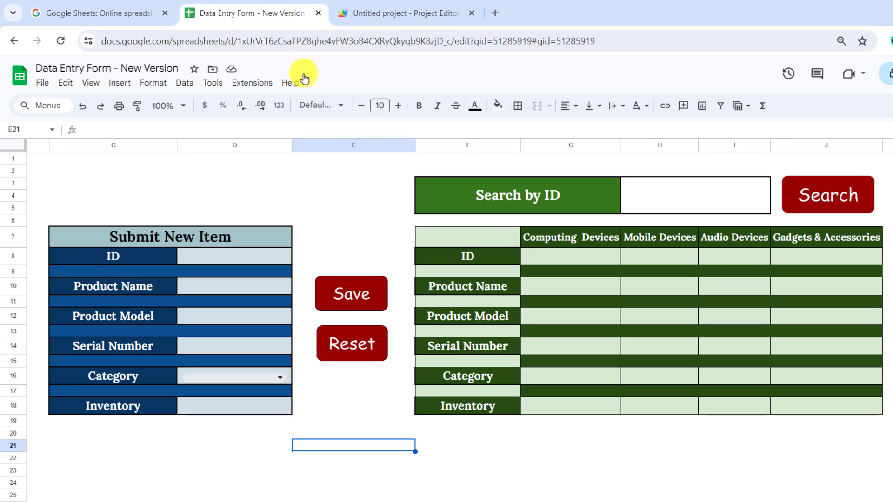
Step: Assign the submit script to the form's Save button drawing
{"action": "left_click", "coordinate": [369, 290]}
{"action": "left_click", "coordinate": [379, 285]}
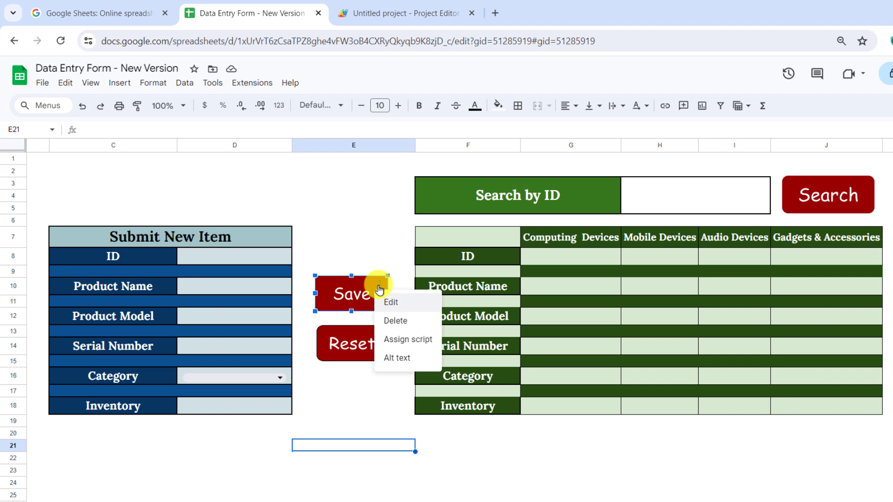
{"action": "left_click", "coordinate": [401, 344]}
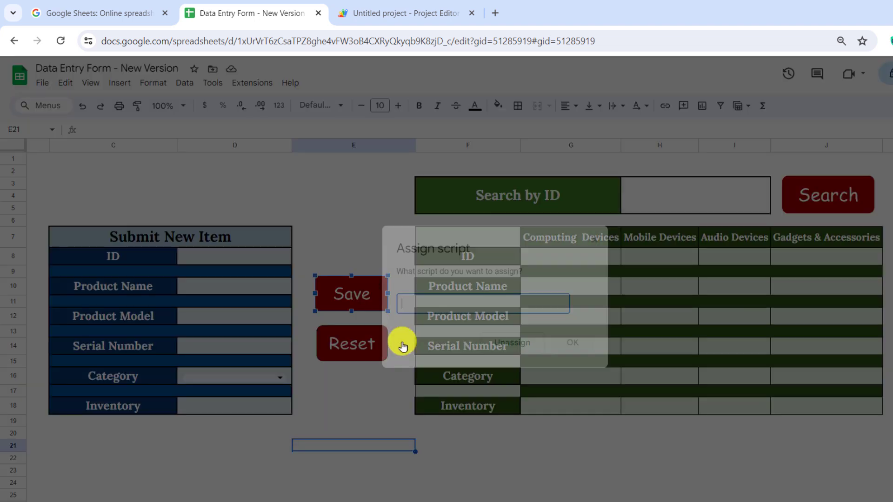
{"action": "type", "text": "submit"}
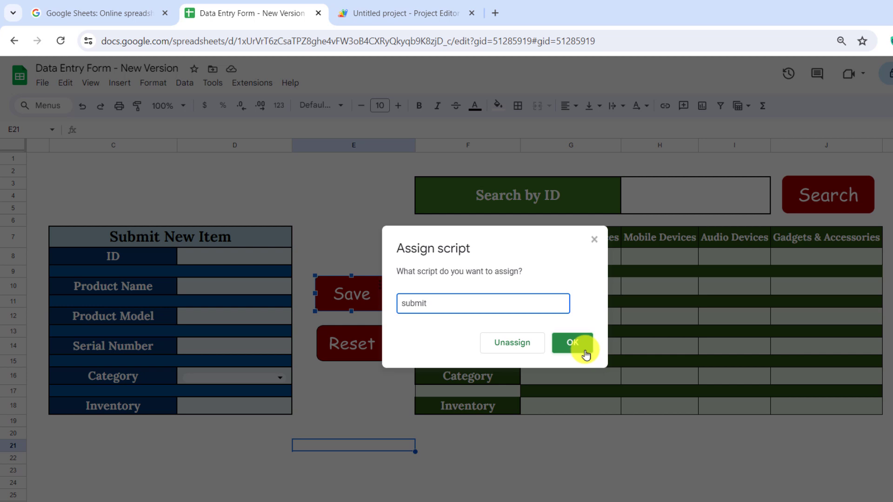
{"action": "left_click", "coordinate": [573, 344]}
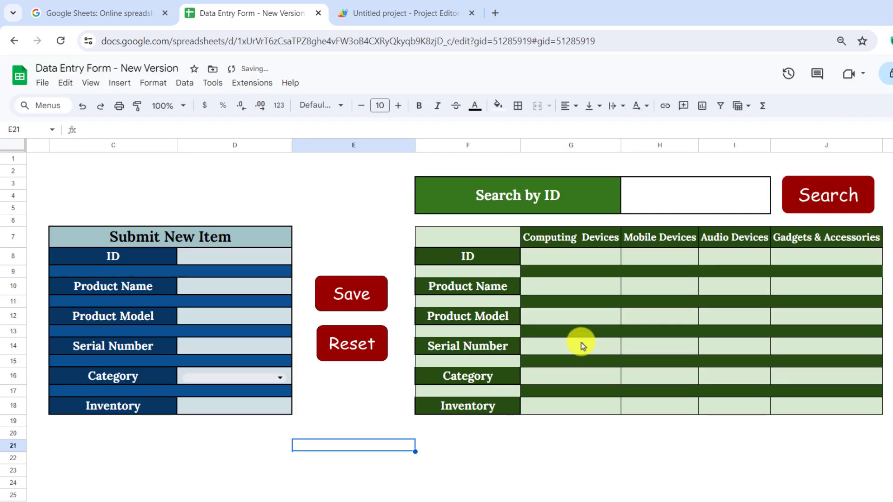
Step: Copy the resetData function name from line 46 of Code.gs
{"action": "left_click", "coordinate": [415, 4]}
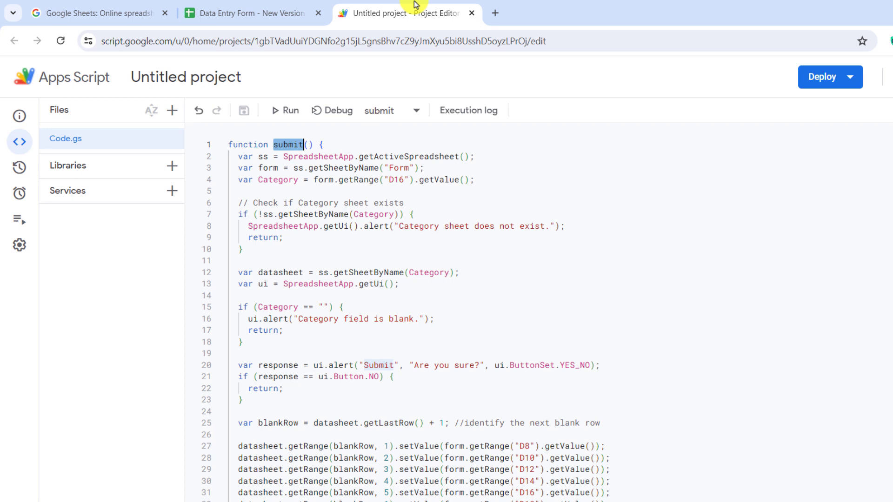
{"action": "scroll", "coordinate": [504, 253], "scroll_direction": "down", "scroll_amount": 5}
{"action": "scroll", "coordinate": [503, 259], "scroll_direction": "down", "scroll_amount": 7}
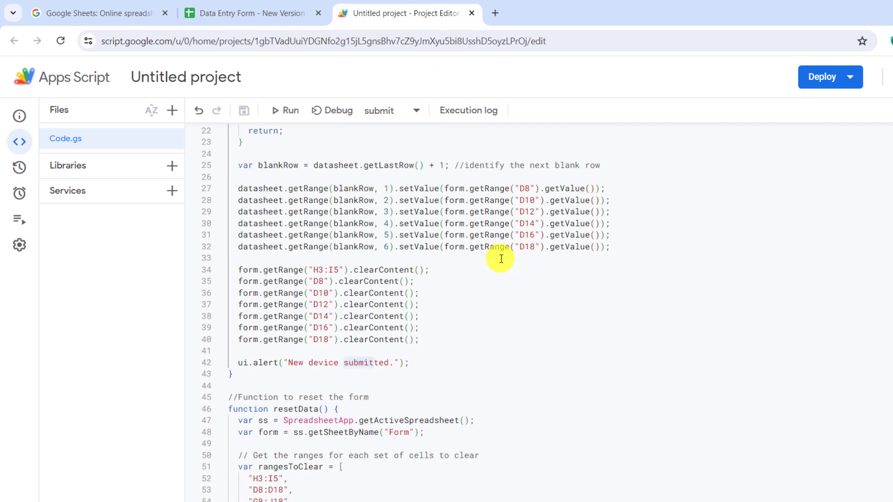
{"action": "scroll", "coordinate": [501, 267], "scroll_direction": "down", "scroll_amount": 2}
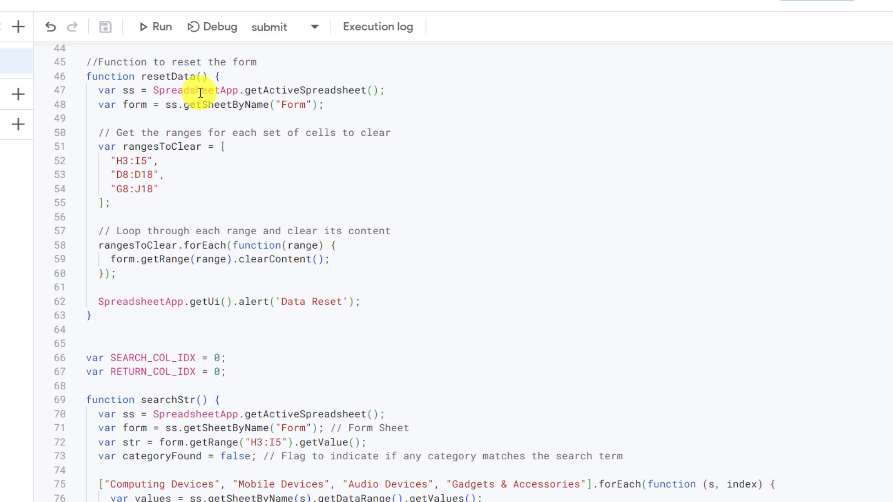
{"action": "double_click", "coordinate": [175, 77]}
{"action": "key", "text": "ctrl+c"}
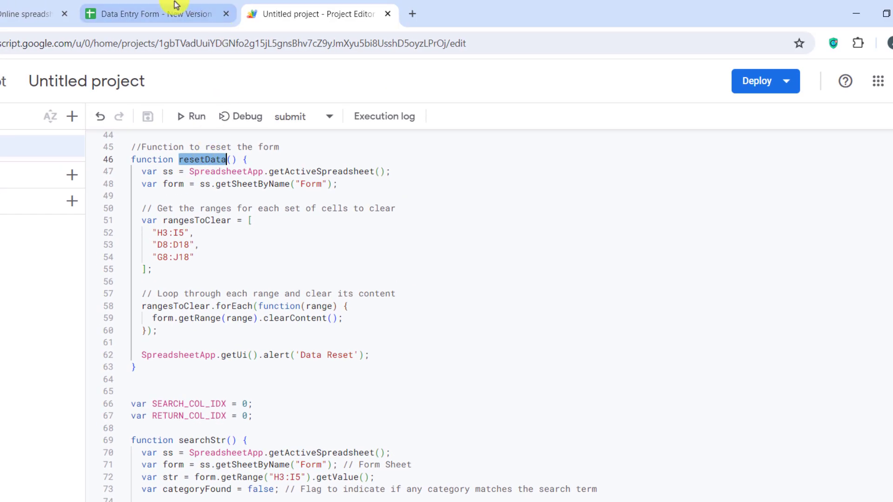
Step: Assign the resetData script to the form's Reset button drawing
{"action": "left_click", "coordinate": [175, 9]}
{"action": "left_click", "coordinate": [272, 353]}
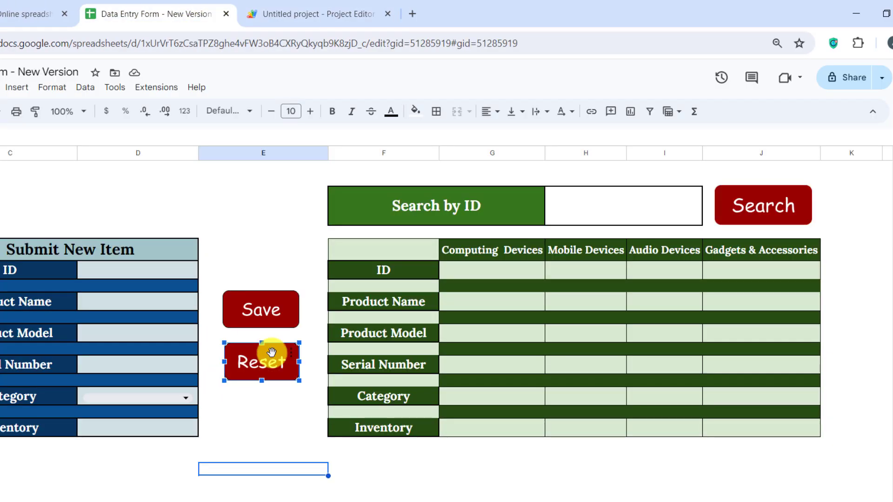
{"action": "left_click", "coordinate": [290, 355]}
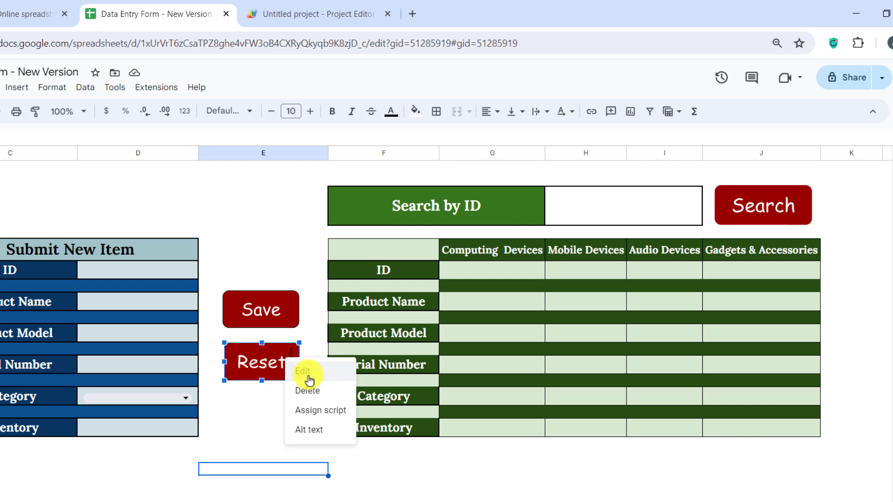
{"action": "left_click", "coordinate": [318, 412]}
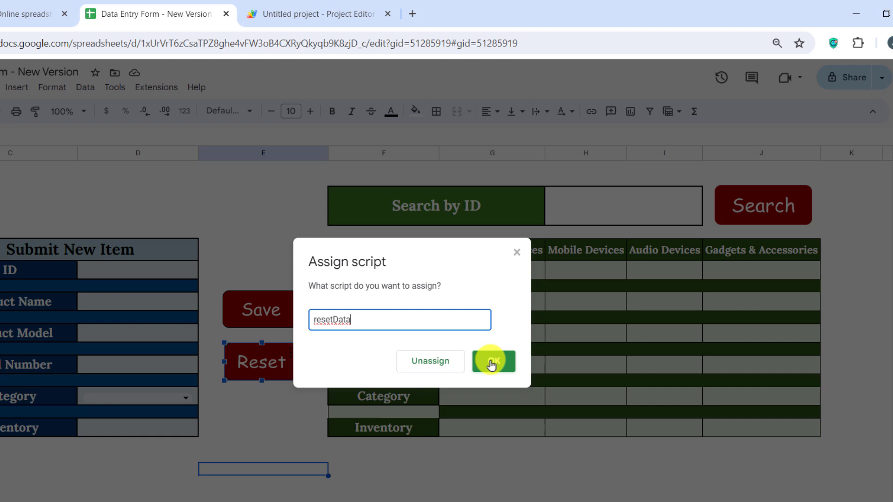
{"action": "left_click", "coordinate": [491, 362]}
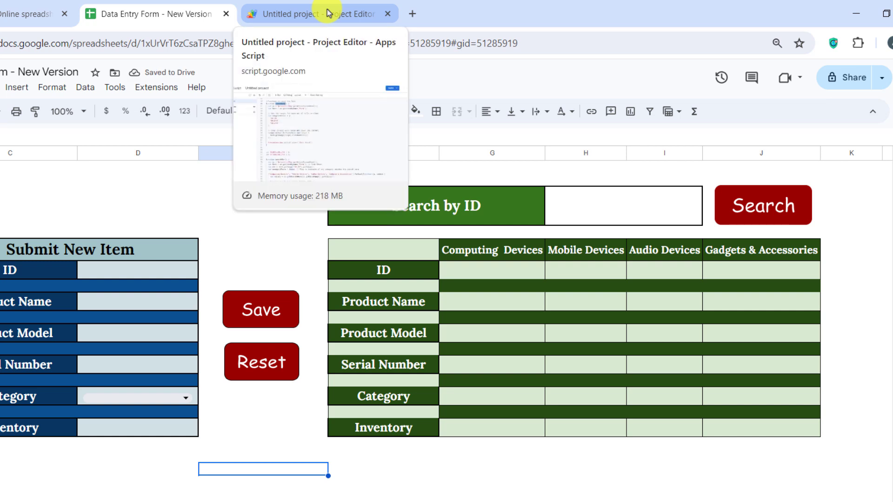
Step: Find and select the searchStr function name on line 69 of Code.gs
{"action": "left_click", "coordinate": [328, 13]}
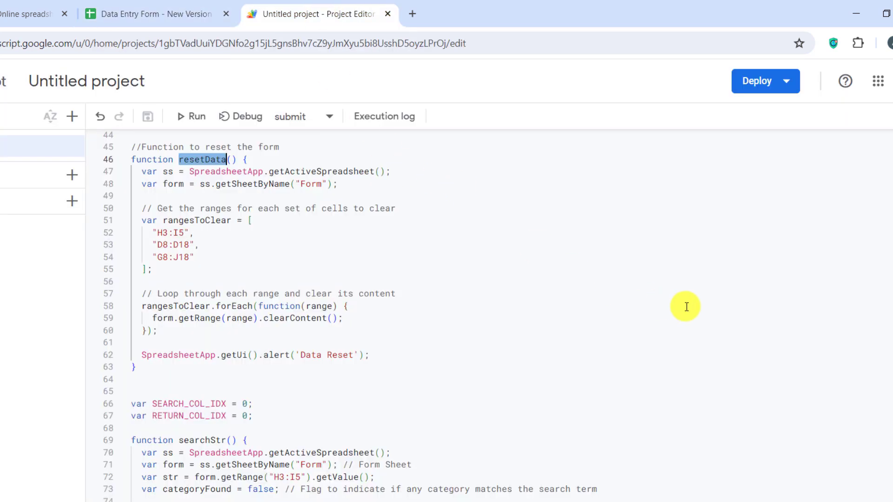
{"action": "scroll", "coordinate": [685, 304], "scroll_direction": "down", "scroll_amount": 5}
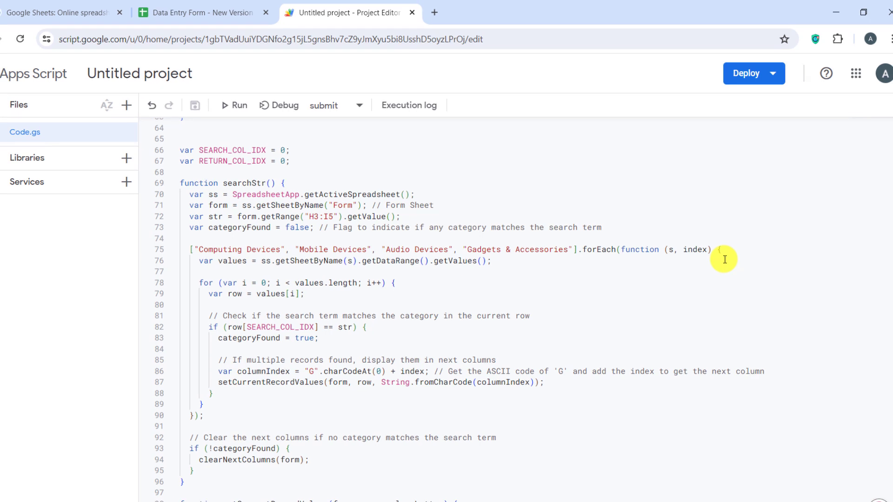
{"action": "scroll", "coordinate": [725, 259], "scroll_direction": "down", "scroll_amount": 3}
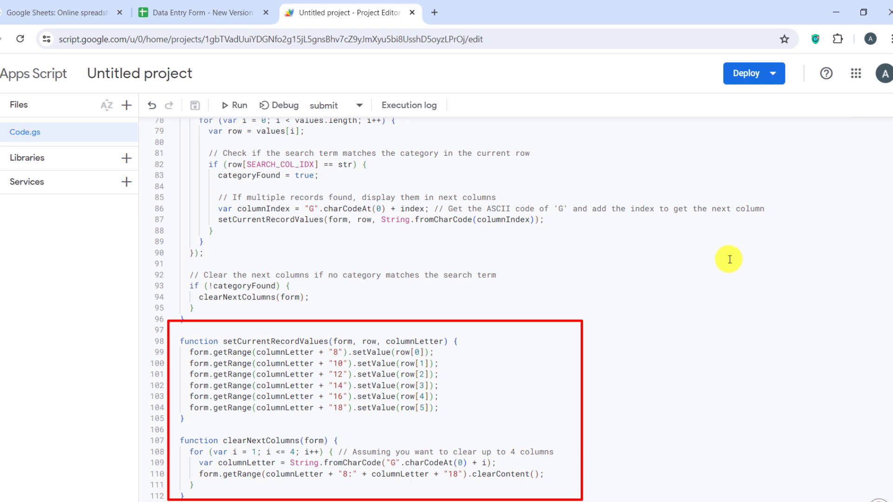
{"action": "scroll", "coordinate": [729, 259], "scroll_direction": "up", "scroll_amount": 3}
{"action": "scroll", "coordinate": [728, 259], "scroll_direction": "down", "scroll_amount": 3}
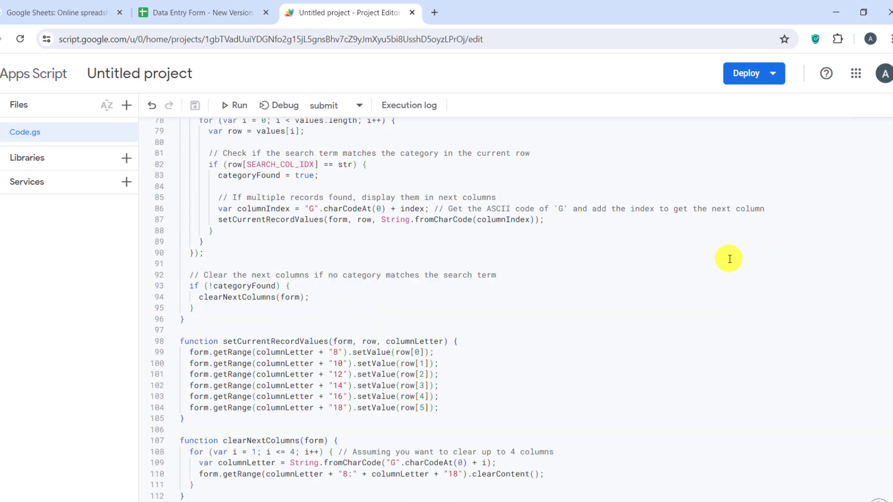
{"action": "scroll", "coordinate": [777, 235], "scroll_direction": "up", "scroll_amount": 6}
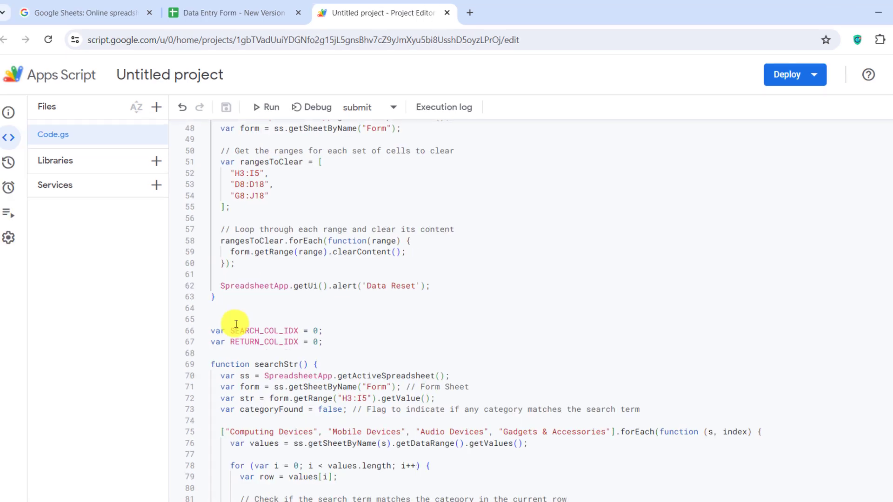
{"action": "double_click", "coordinate": [277, 364]}
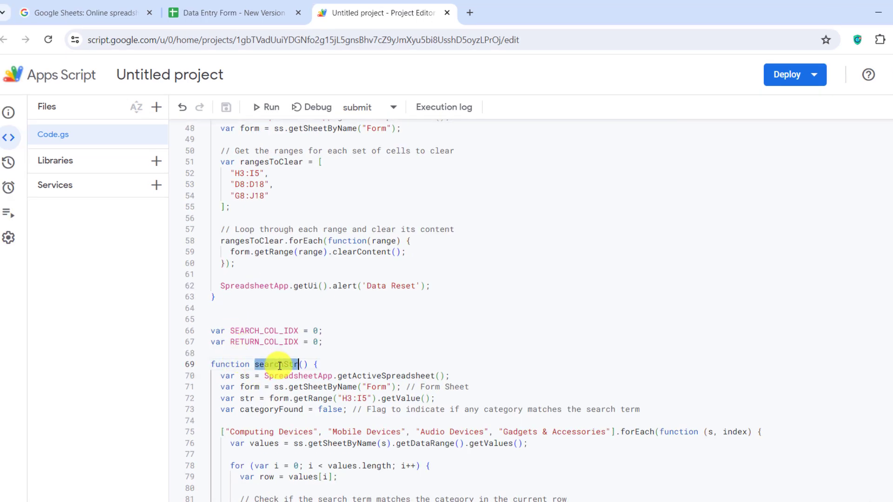
Step: Assign the searchStr script to the form's Search button drawing
{"action": "left_click", "coordinate": [252, 7]}
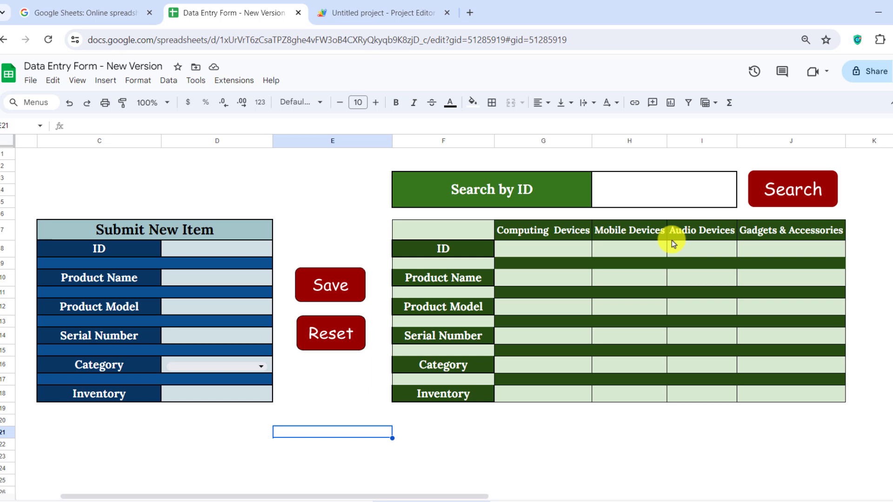
{"action": "left_click", "coordinate": [813, 190]}
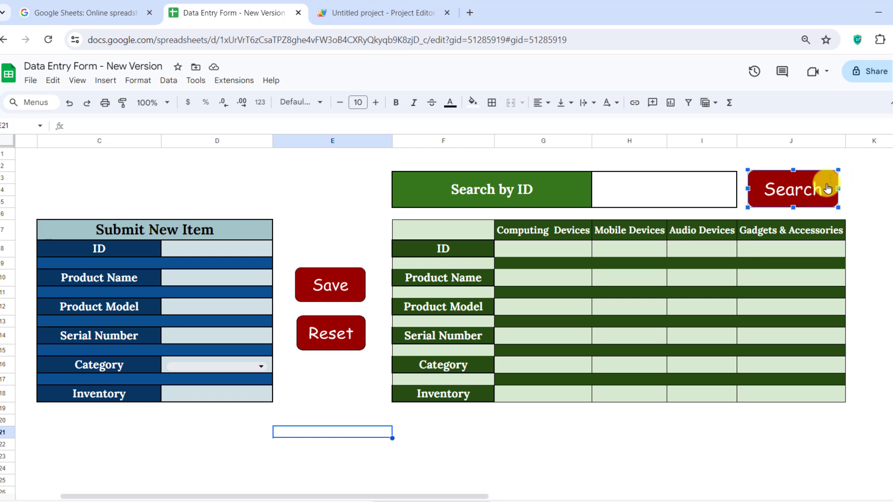
{"action": "left_click", "coordinate": [830, 179]}
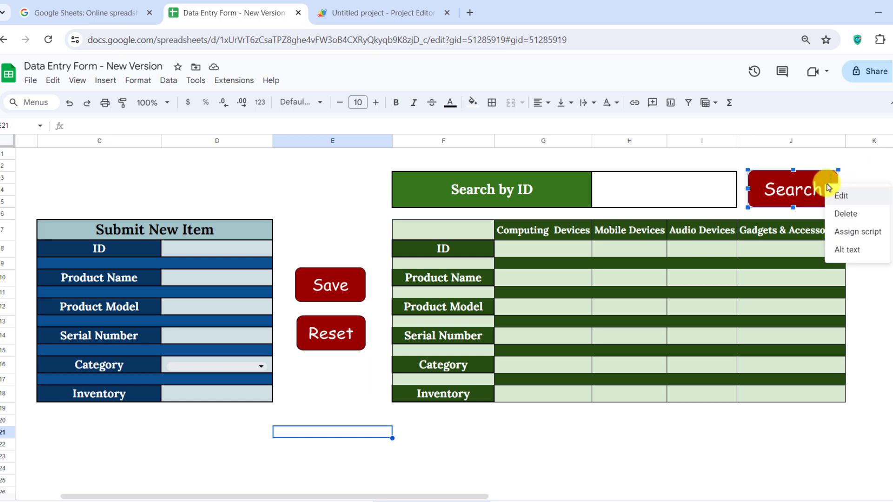
{"action": "left_click", "coordinate": [847, 238]}
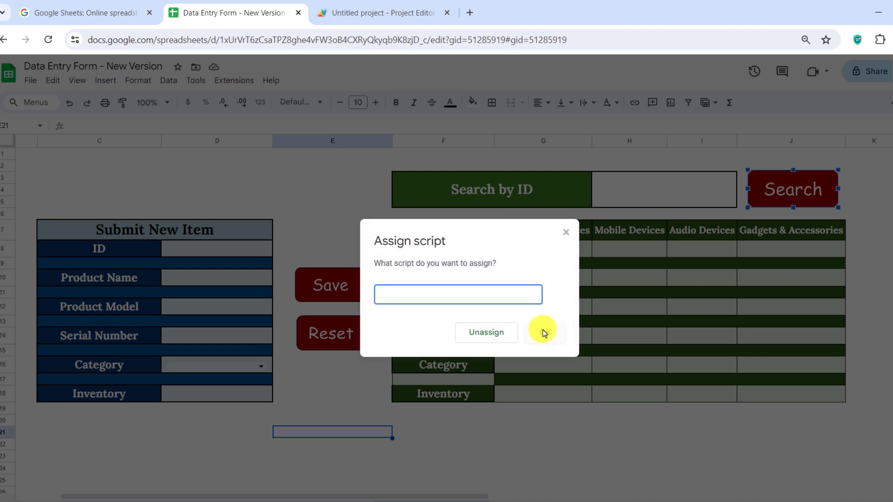
{"action": "type", "text": "searchStr"}
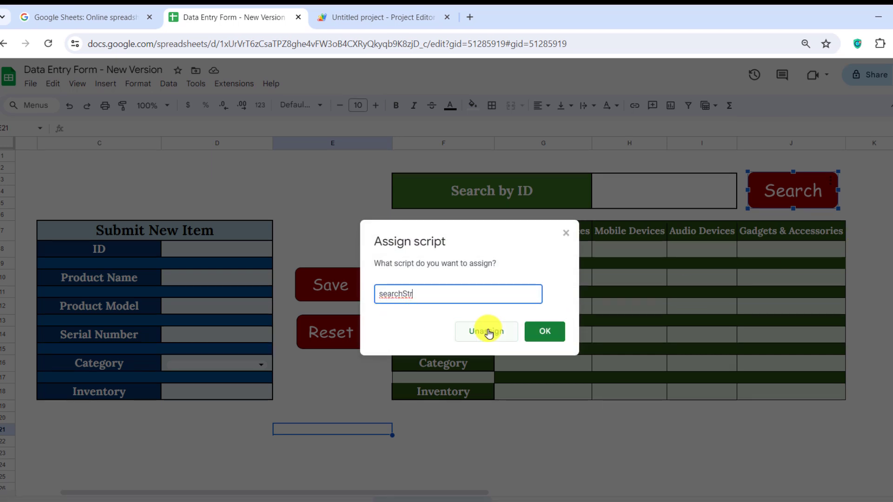
{"action": "left_click", "coordinate": [552, 342]}
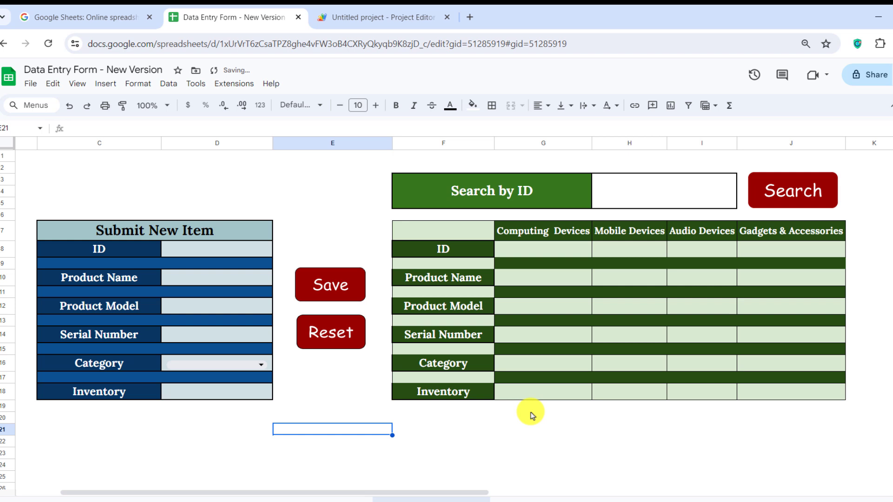
{"action": "key", "text": "Down"}
{"action": "key", "text": "Left"}
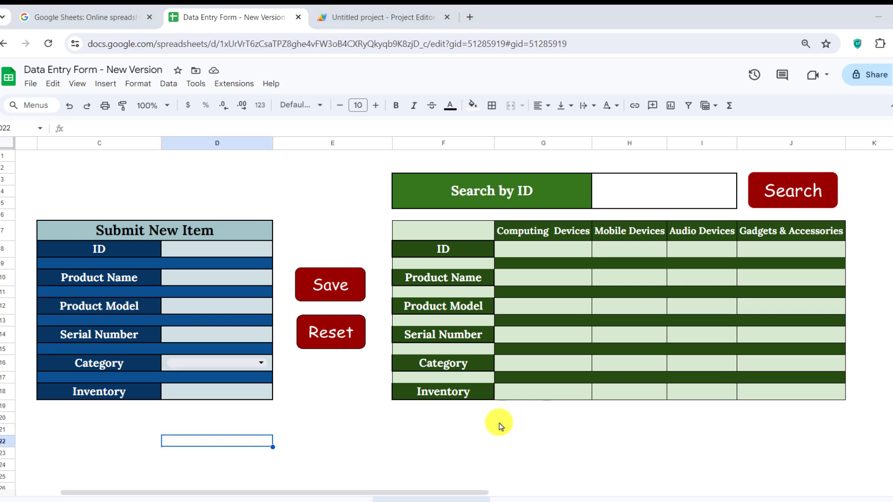
Step: Enter ID 1, product Laptop, model Apple and serial L12589 in the new-item form
{"action": "left_click", "coordinate": [219, 253]}
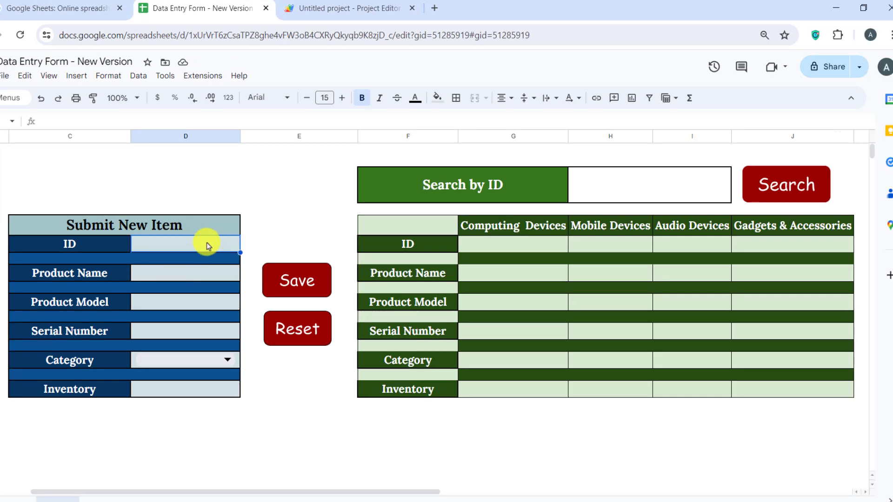
{"action": "type", "text": "1"}
{"action": "key", "text": "Return"}
{"action": "left_click", "coordinate": [173, 272]}
{"action": "type", "text": "Lap"}
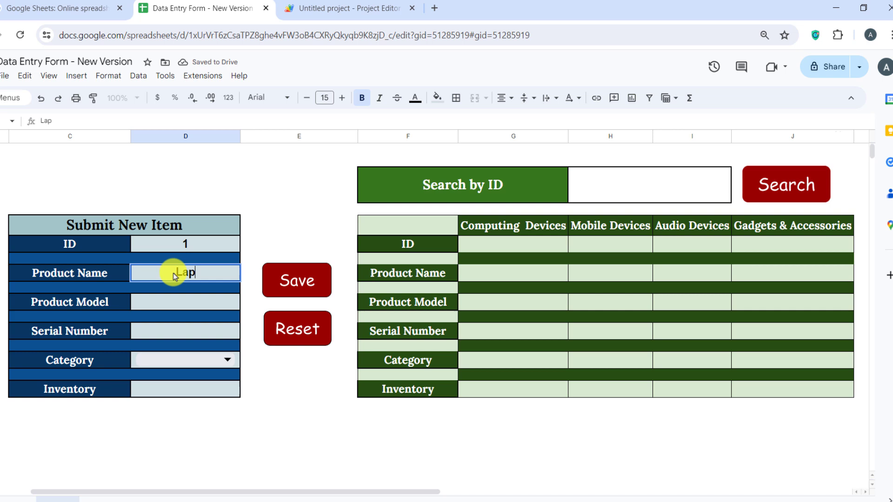
{"action": "type", "text": "top"}
{"action": "left_click", "coordinate": [156, 302]}
{"action": "type", "text": "A"}
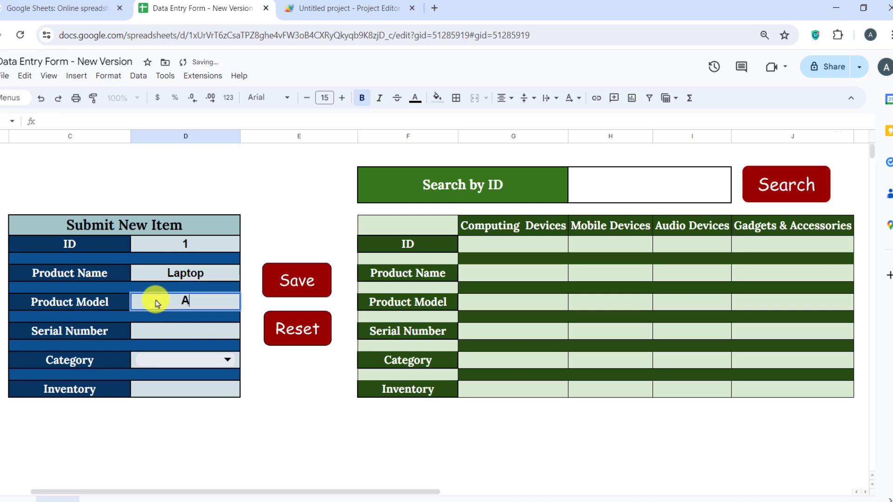
{"action": "type", "text": "pple"}
{"action": "left_click", "coordinate": [143, 336]}
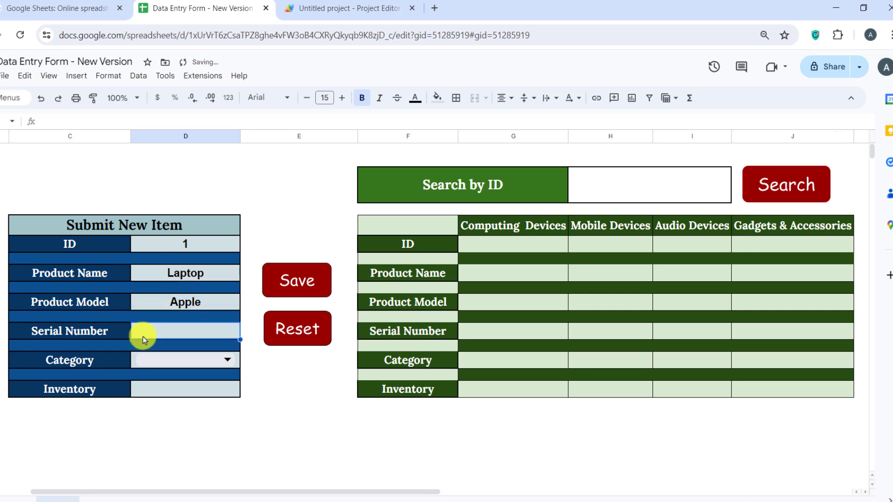
{"action": "type", "text": "L12589"}
Step: Choose category Computing Devices, set inventory 25, and save the item, confirming both prompts
{"action": "left_click", "coordinate": [227, 358]}
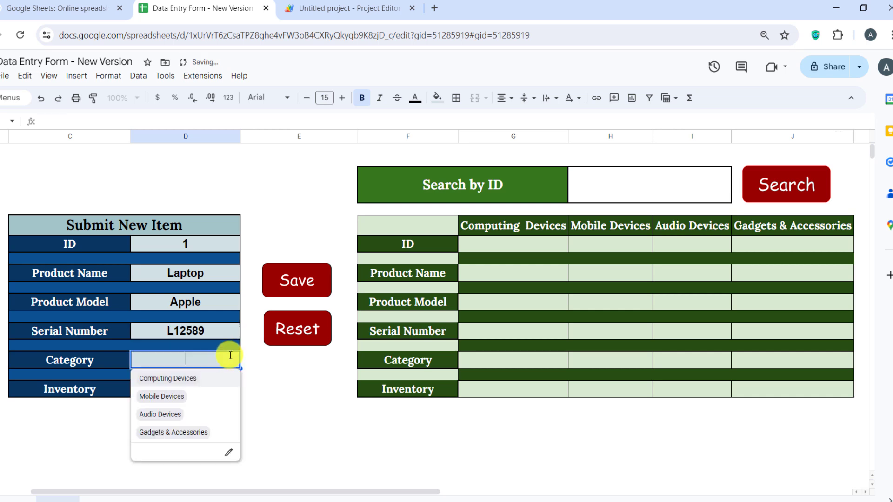
{"action": "left_click", "coordinate": [198, 379]}
{"action": "left_click", "coordinate": [214, 394]}
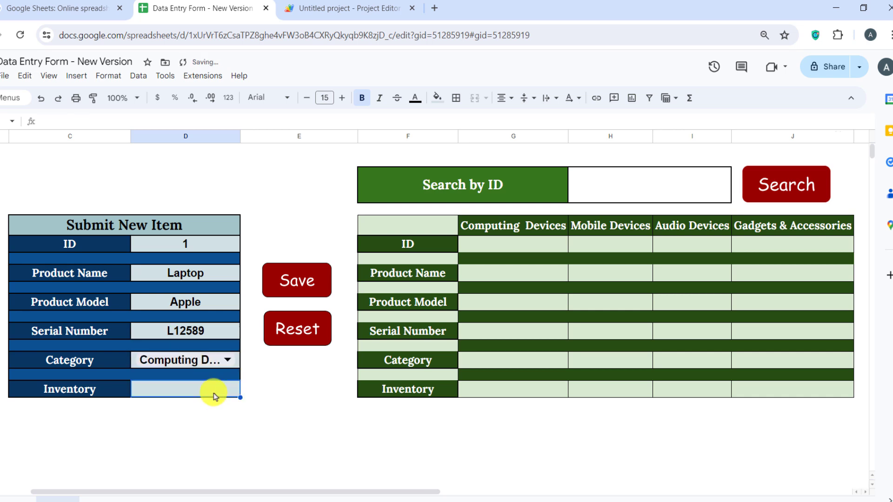
{"action": "type", "text": "25"}
{"action": "left_click", "coordinate": [273, 415]}
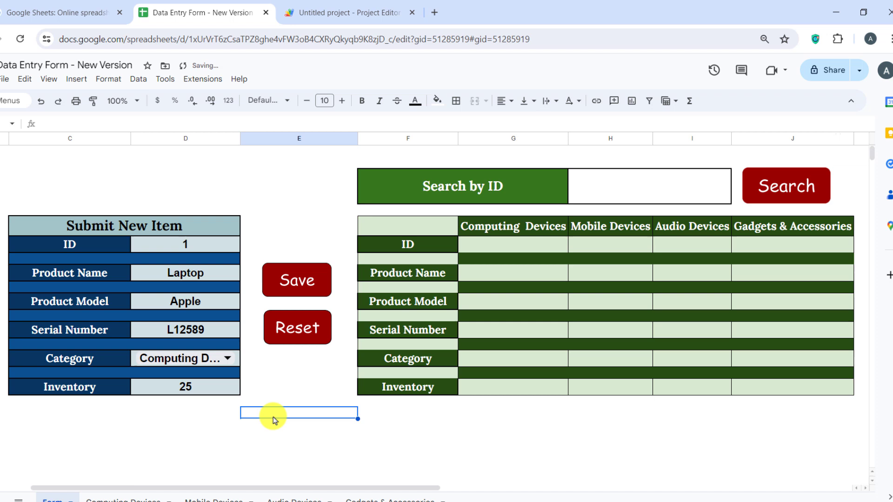
{"action": "left_click", "coordinate": [296, 288]}
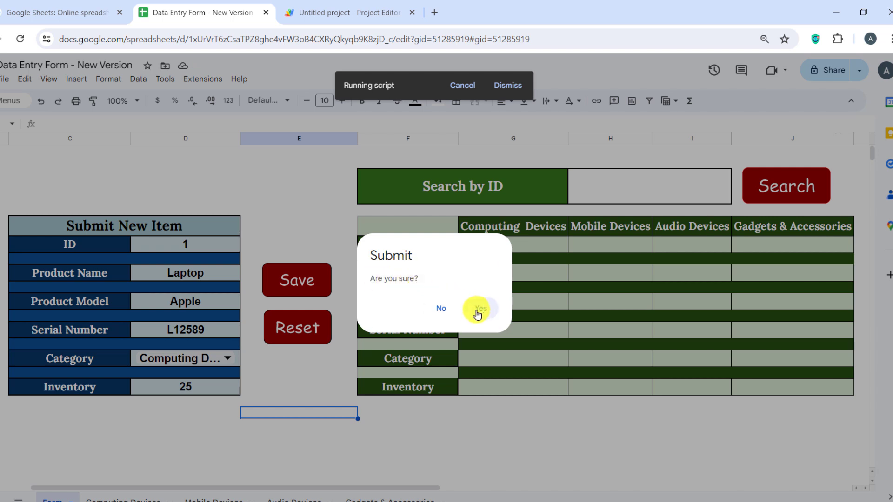
{"action": "left_click", "coordinate": [481, 308]}
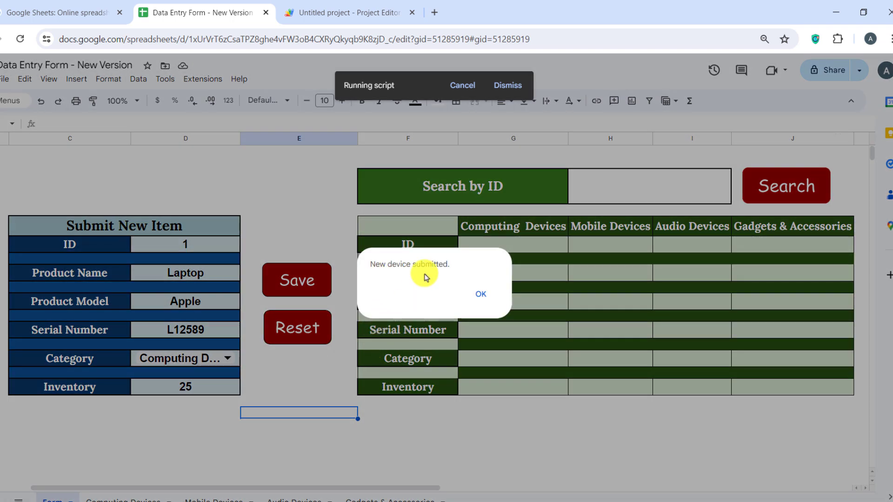
{"action": "left_click", "coordinate": [480, 292]}
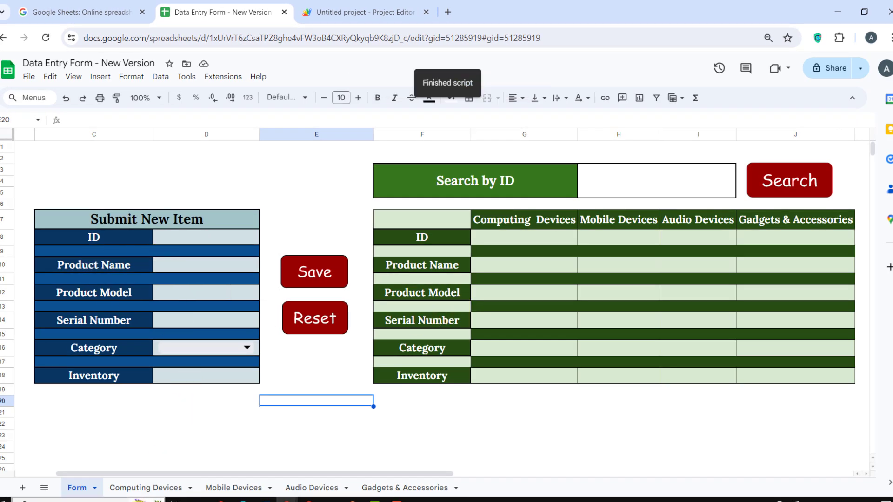
Step: Autofit column E on the Computing Devices sheet, then return to the Form sheet
{"action": "left_click", "coordinate": [134, 488]}
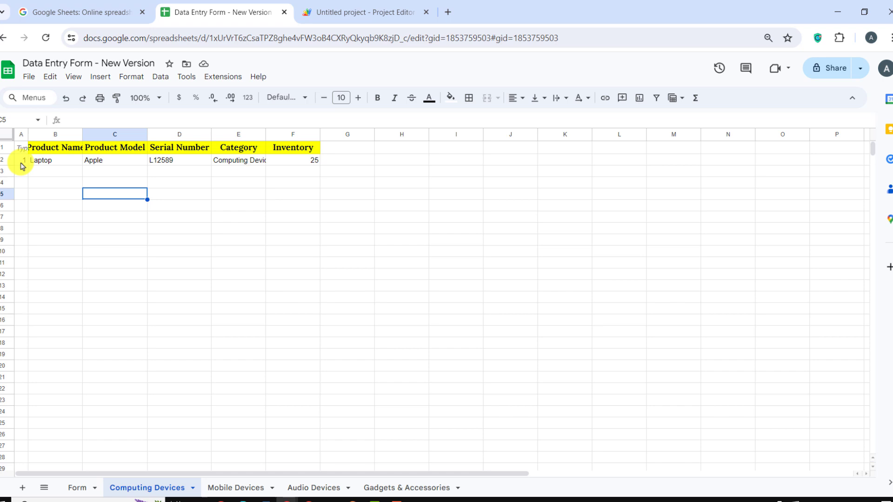
{"action": "double_click", "coordinate": [265, 132]}
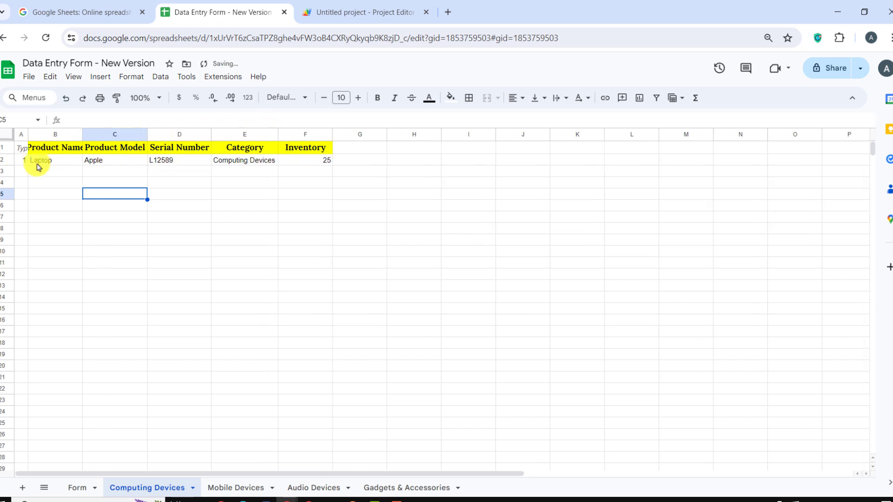
{"action": "left_click", "coordinate": [78, 487]}
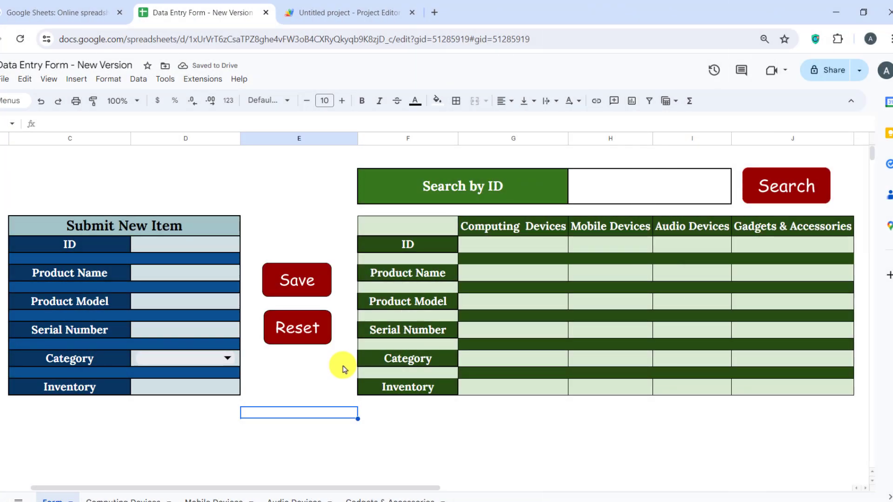
{"action": "key", "text": "Right"}
{"action": "key", "text": "Right"}
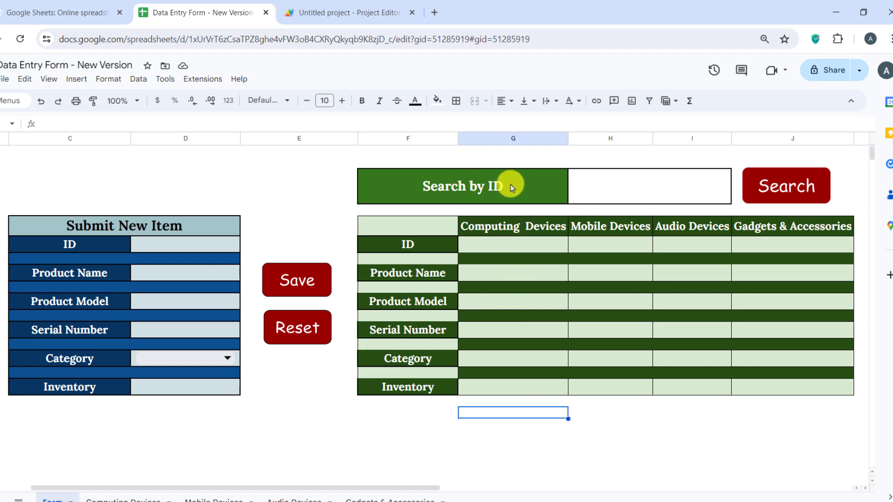
Step: Search for ID 1 to list matching items across the category sheets
{"action": "left_click", "coordinate": [620, 193]}
{"action": "type", "text": "1"}
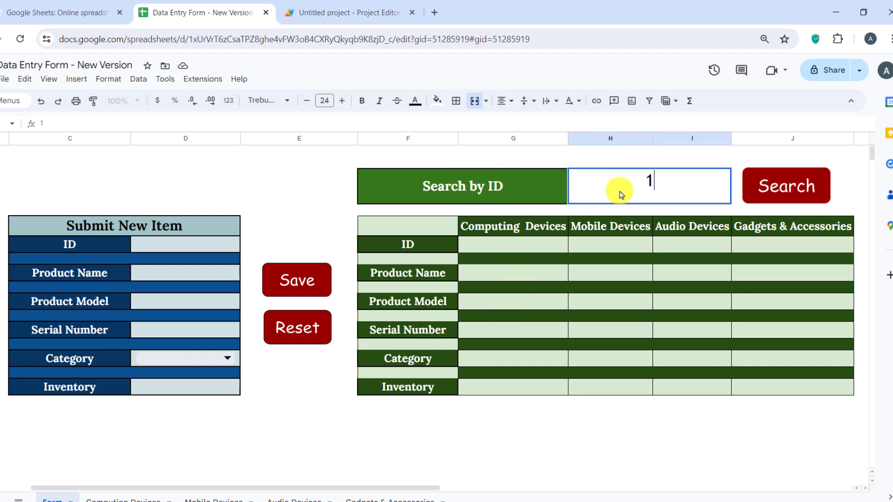
{"action": "left_click", "coordinate": [648, 164]}
{"action": "left_click", "coordinate": [779, 194]}
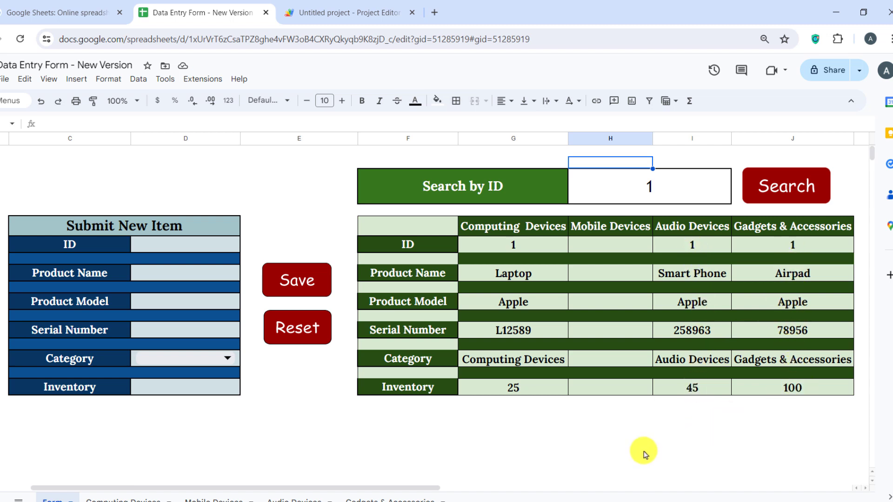
Step: Reset the form to clear the search value and results, dismissing the Data Reset alert
{"action": "left_click", "coordinate": [294, 333]}
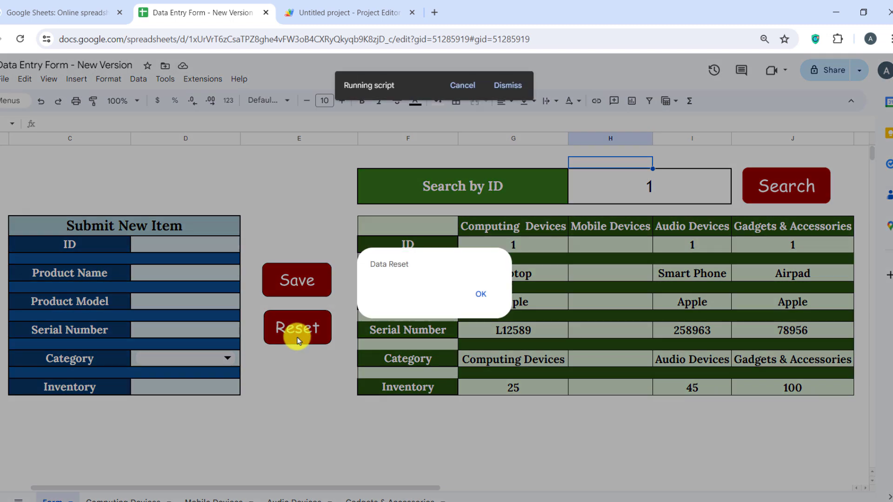
{"action": "left_click", "coordinate": [483, 298]}
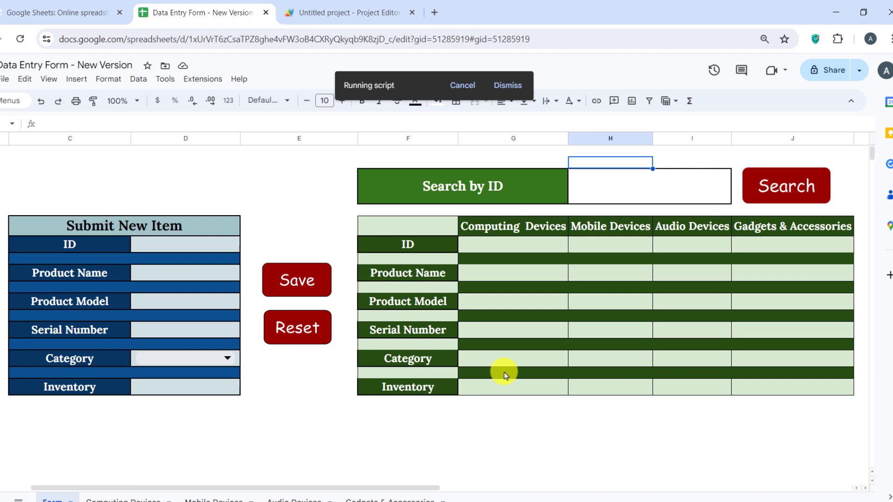
{"action": "left_click", "coordinate": [608, 201]}
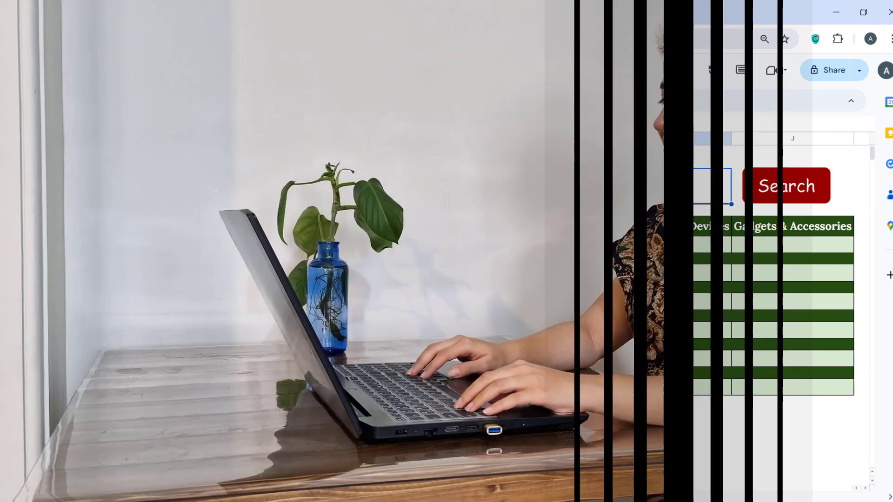